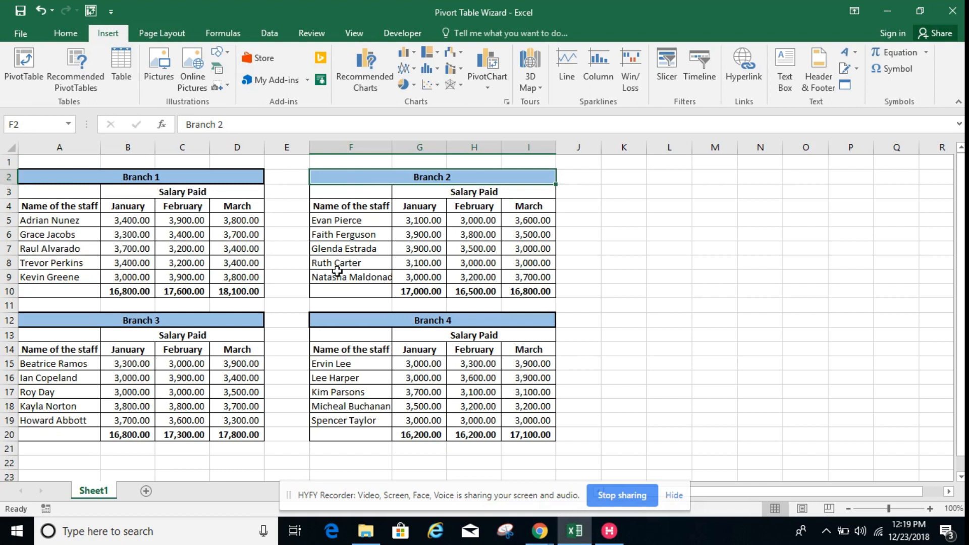
- Review the source data by selecting the Branch 3, Branch 4 and Branch 1 salary tables in turn
click(173, 326)
drag(173, 326, 197, 414)
drag(441, 320, 429, 419)
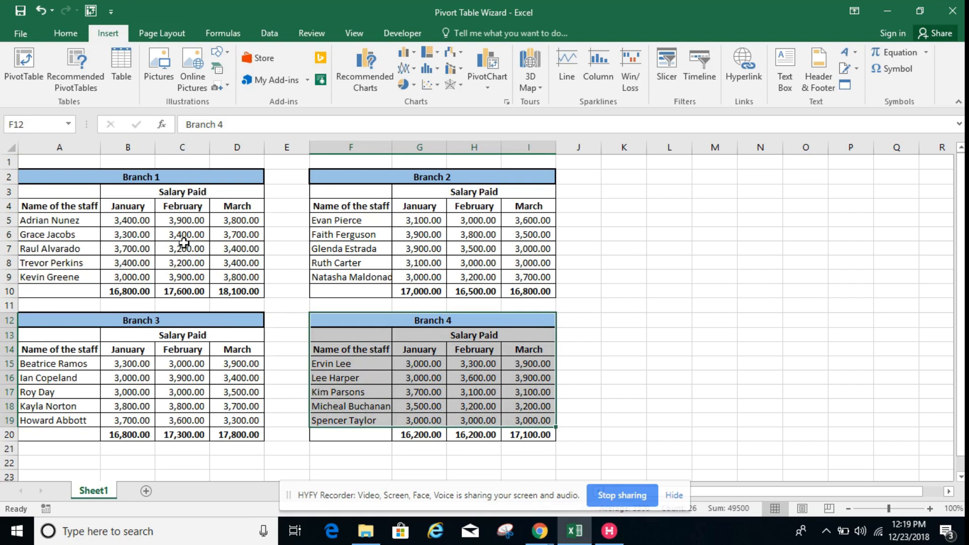
drag(127, 178, 211, 275)
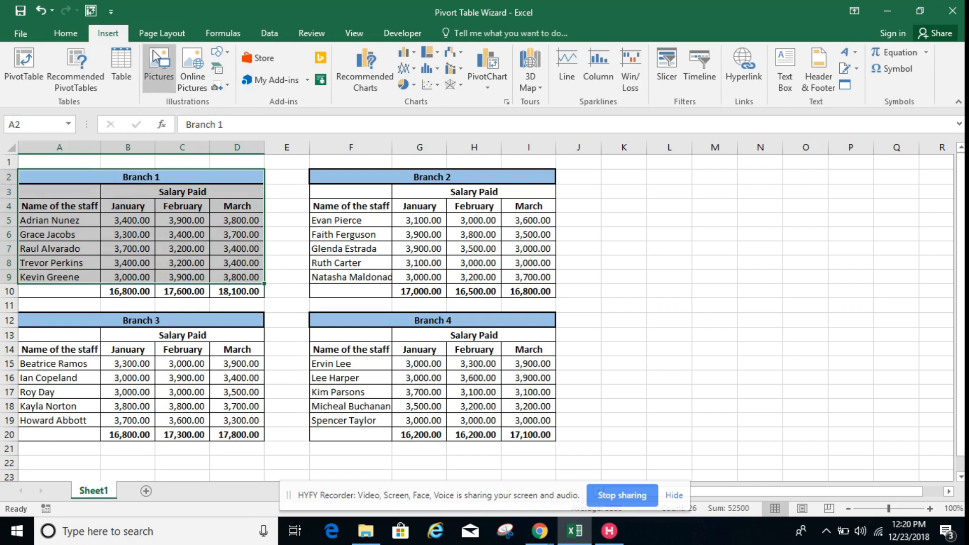
click(20, 77)
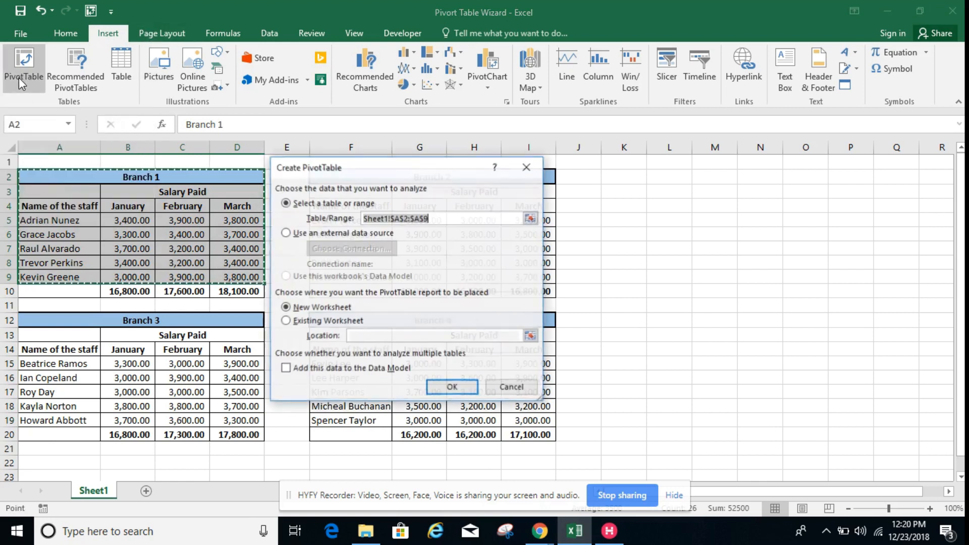
mouse_move(335, 173)
mouse_down()
mouse_move(186, 219)
mouse_move(351, 197)
mouse_move(346, 175)
mouse_up()
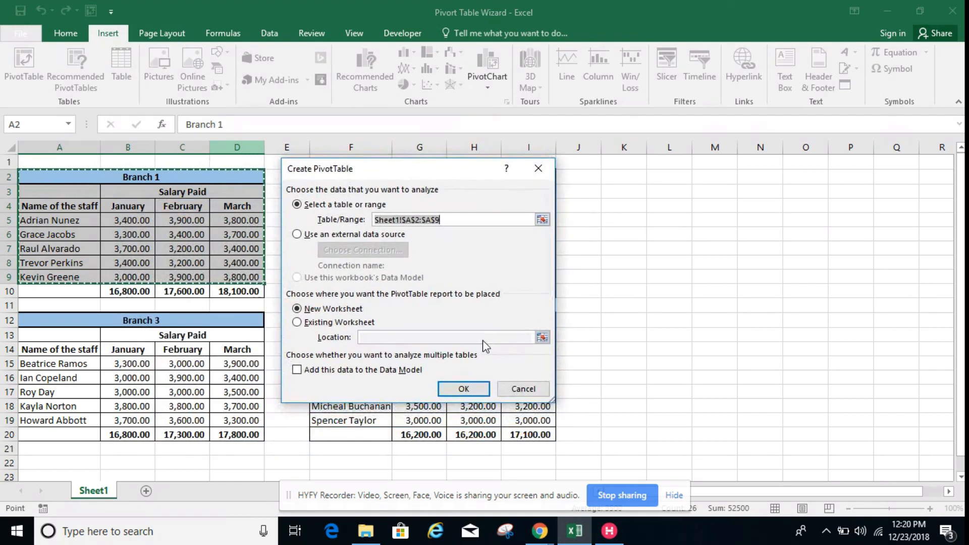
click(521, 393)
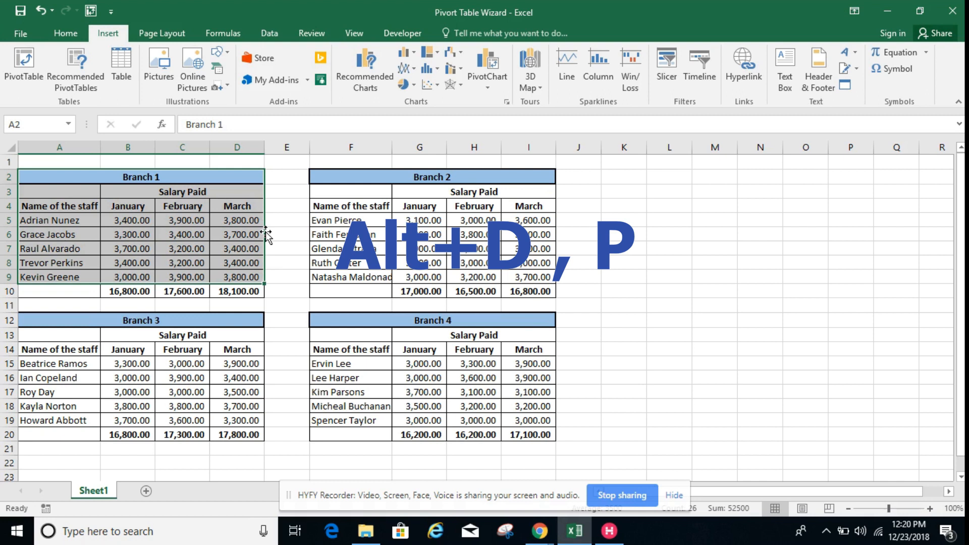
key(alt+d)
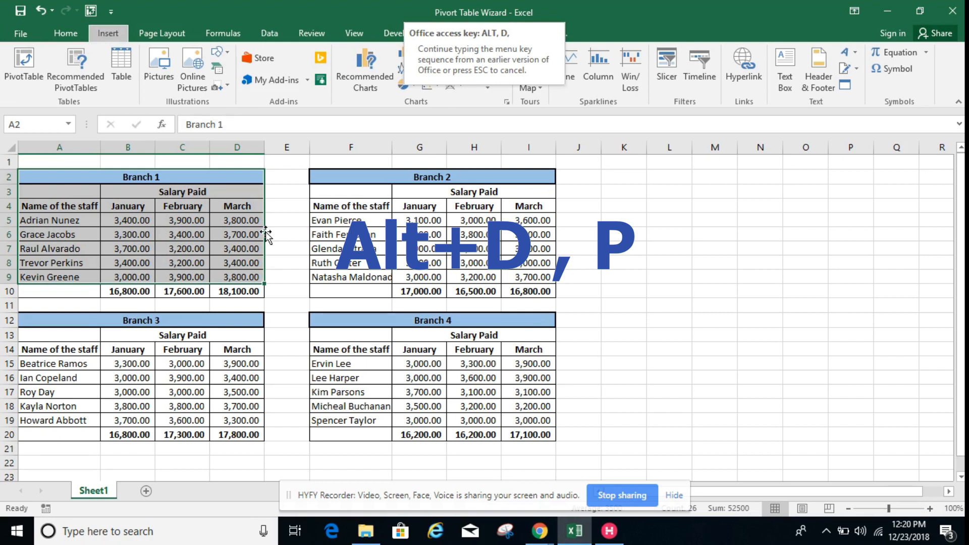
key(p)
drag(373, 172, 312, 161)
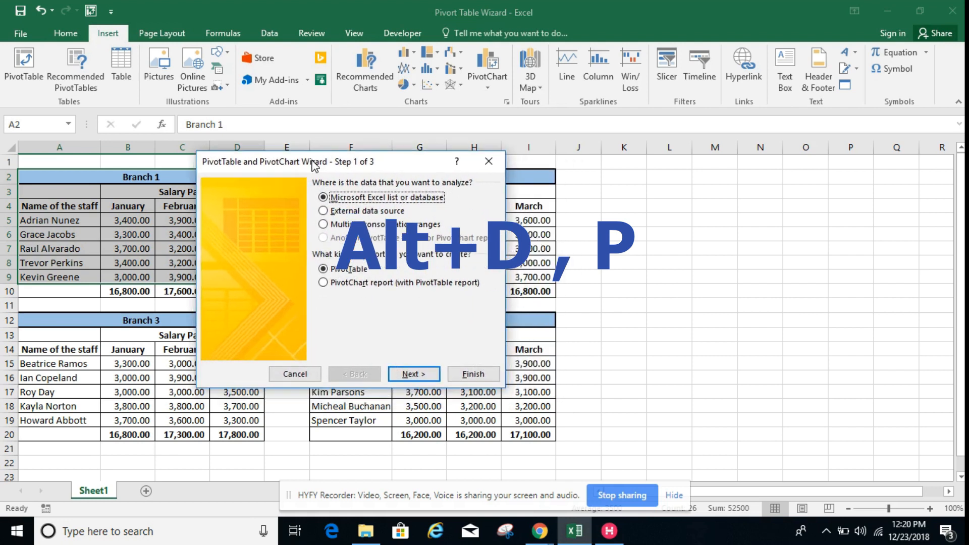
click(501, 161)
- Locate the PivotTable and PivotChart Wizard command among All Commands in the Quick Access Toolbar options, closing the options without changes
click(113, 9)
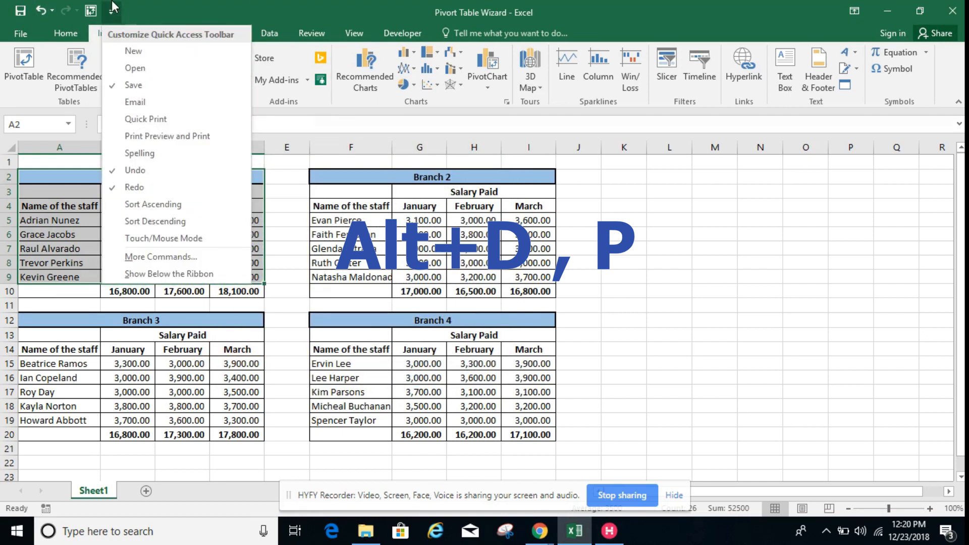
click(182, 258)
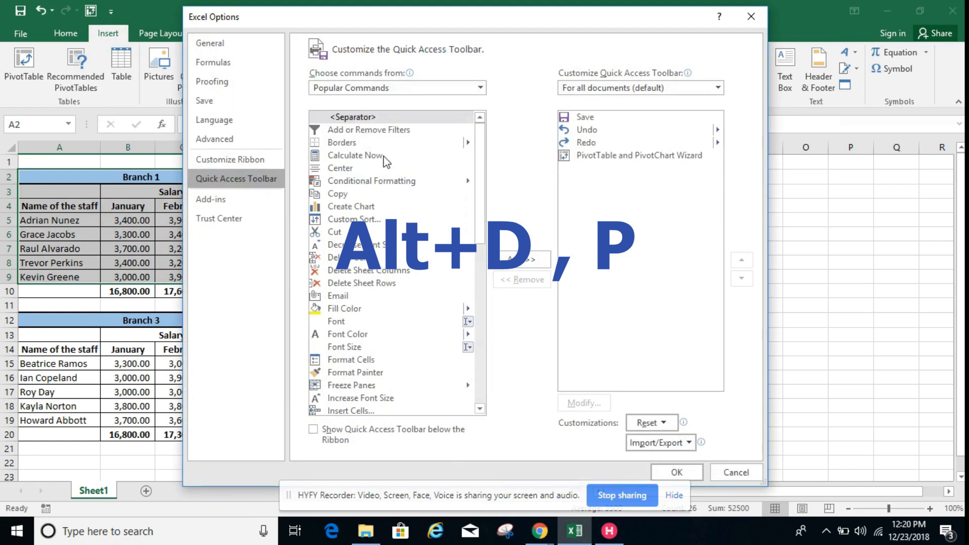
click(399, 90)
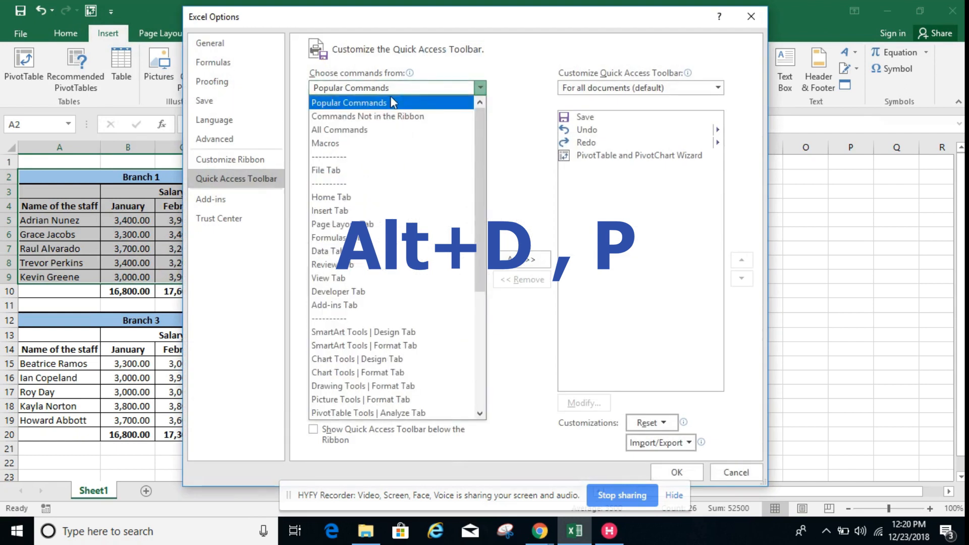
click(358, 130)
scroll(479, 137, down, 3)
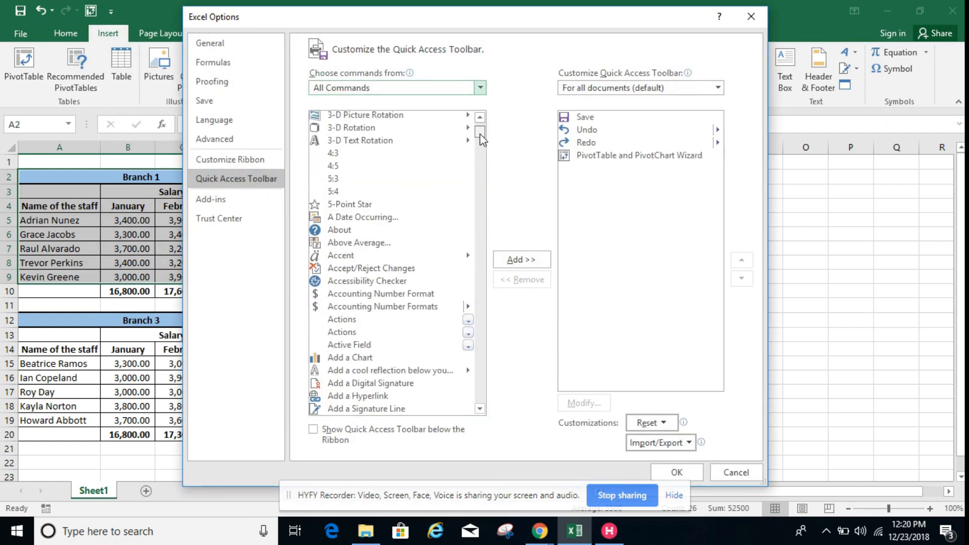
drag(480, 134, 480, 135)
click(414, 138)
key(p)
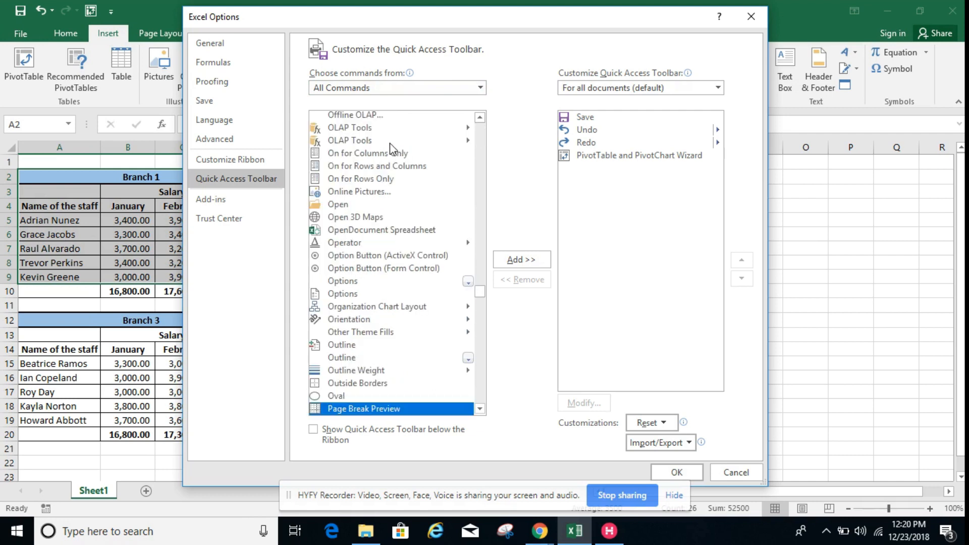
key(p)
key(p)
key(p)
key(p)
key(p)
key(p)
key(p)
key(p)
key(p)
key(p)
key(p)
key(p)
key(p)
key(p)
key(p)
key(p)
key(p)
key(p)
key(p)
key(p)
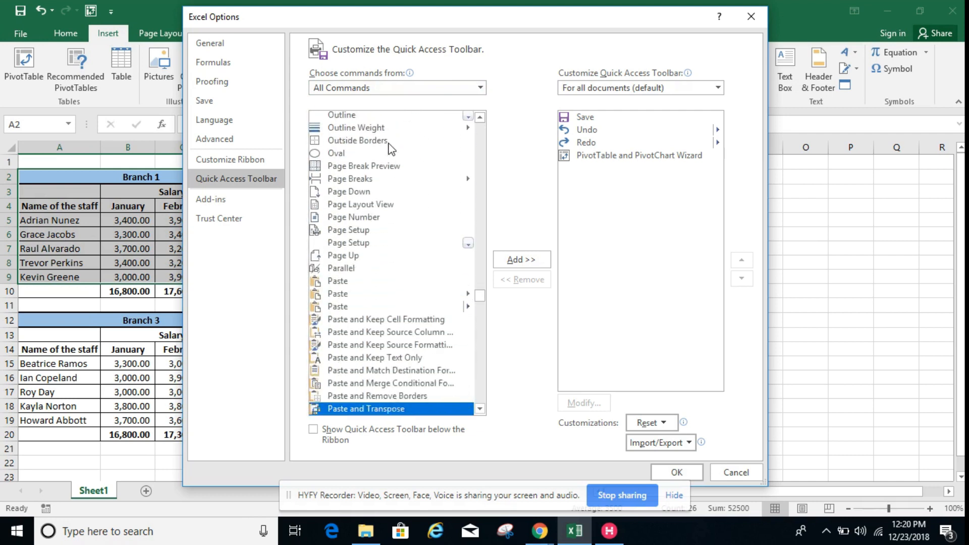
key(p)
key(p)
key(p)
key(p)
key(p)
key(p)
key(p)
key(p)
key(p)
key(p)
key(p)
key(p)
key(p)
key(p)
key(p)
key(p)
key(p)
key(p)
key(p)
key(p)
key(p)
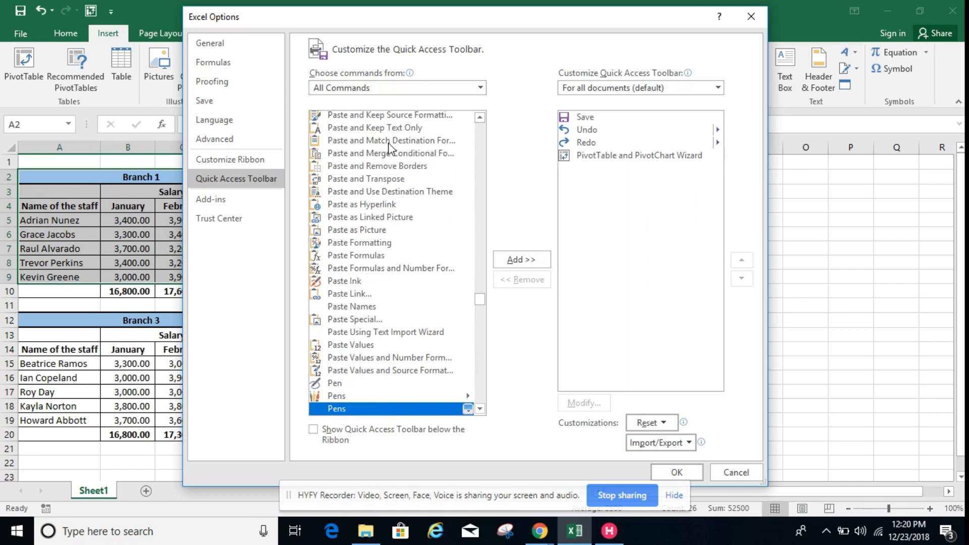
key(p)
key(p)
key(p)
key(p)
key(p)
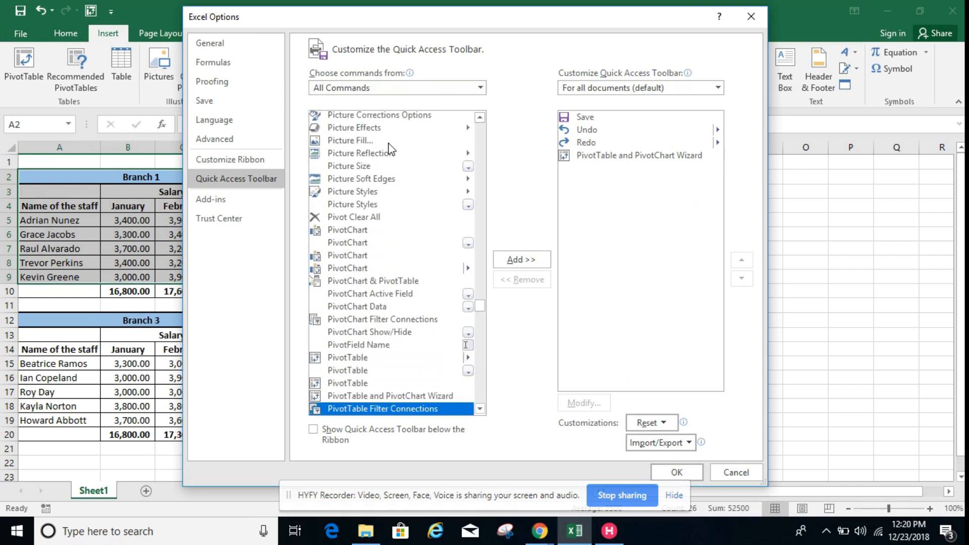
key(Up)
key(Up)
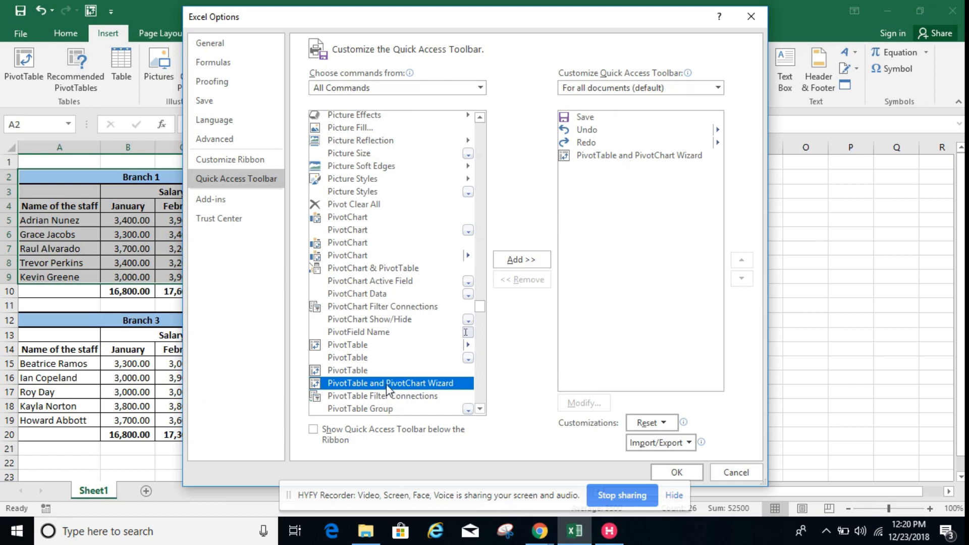
click(719, 471)
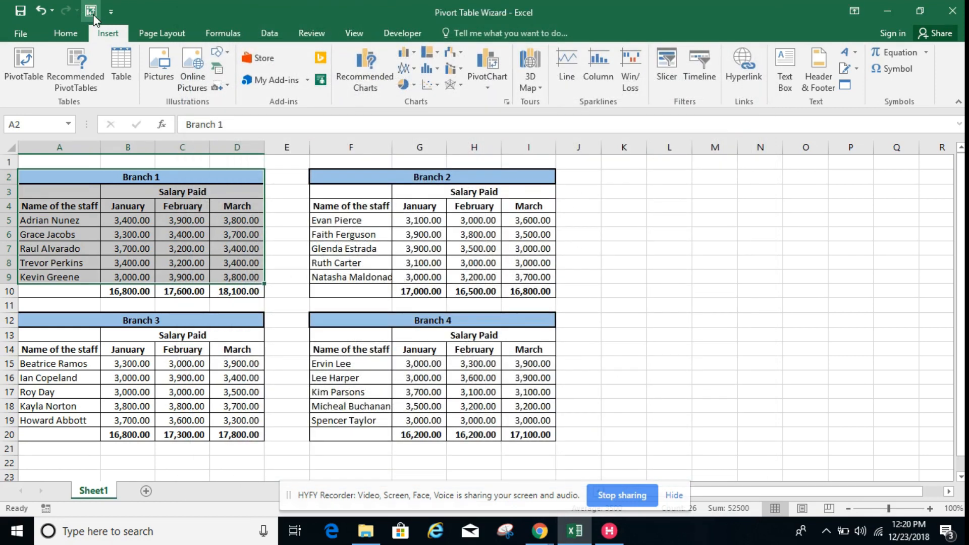
- Start the PivotTable and PivotChart Wizard for a PivotTable from multiple consolidation ranges, choosing to create the page fields yourself
click(91, 11)
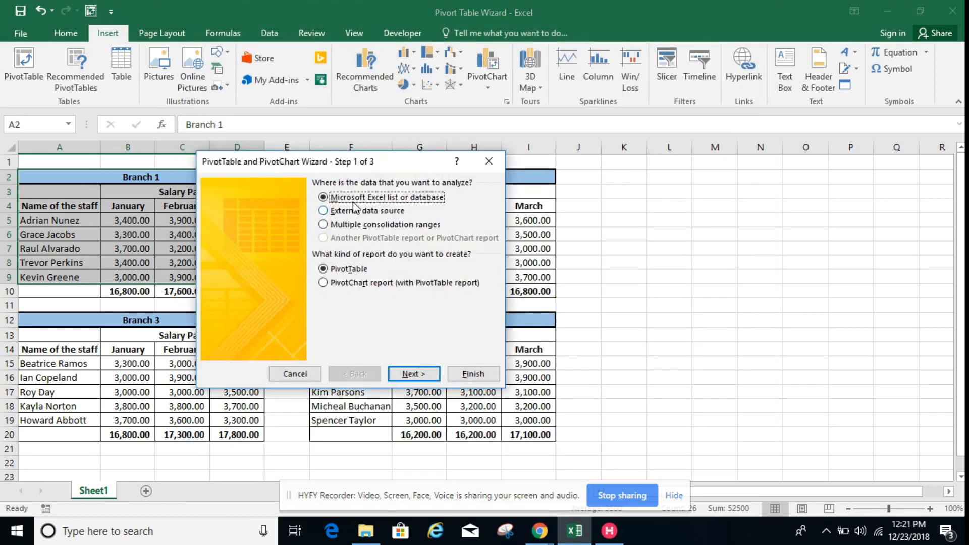
drag(354, 163, 405, 117)
click(375, 180)
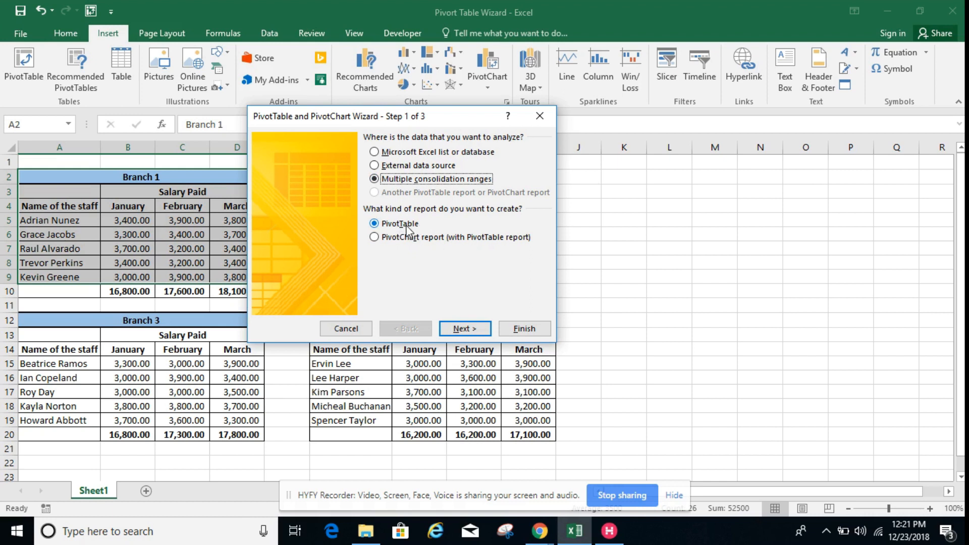
click(473, 331)
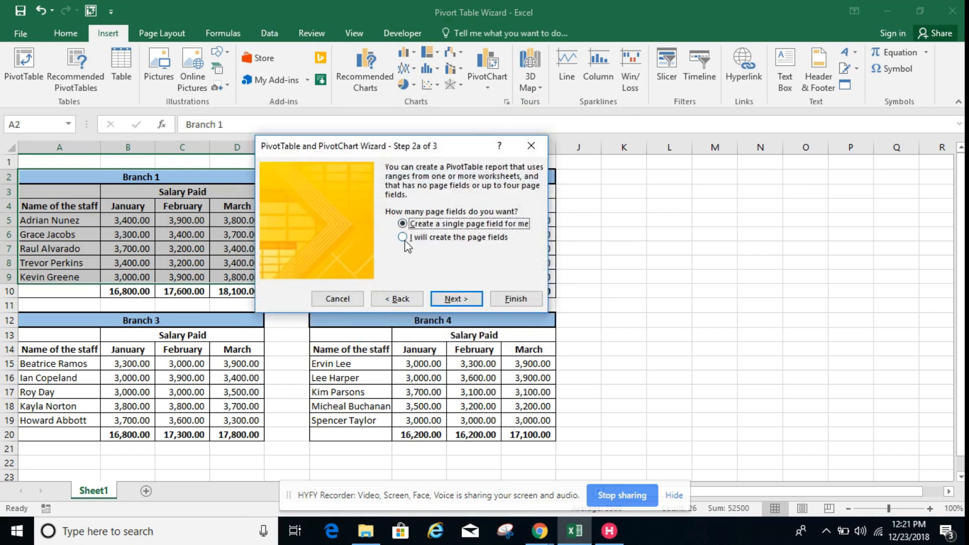
click(403, 238)
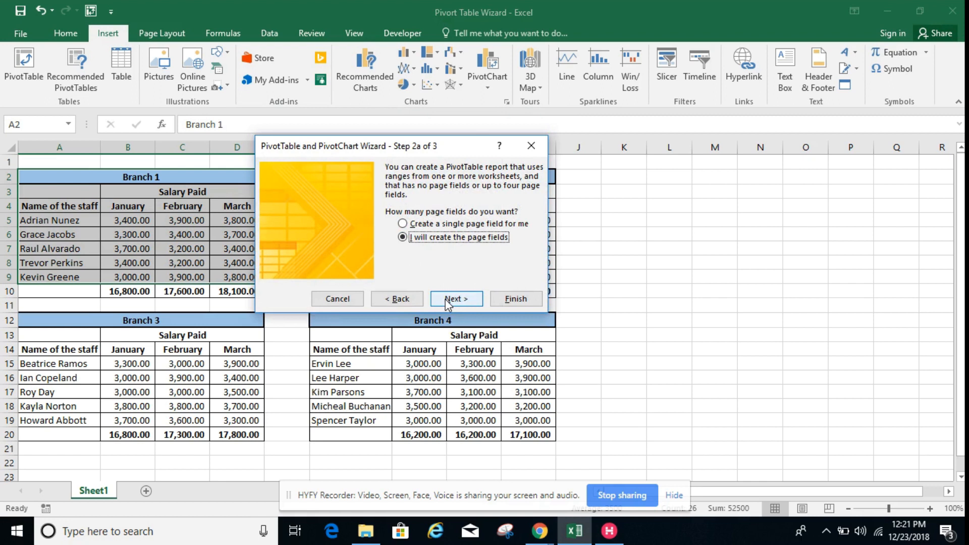
click(449, 299)
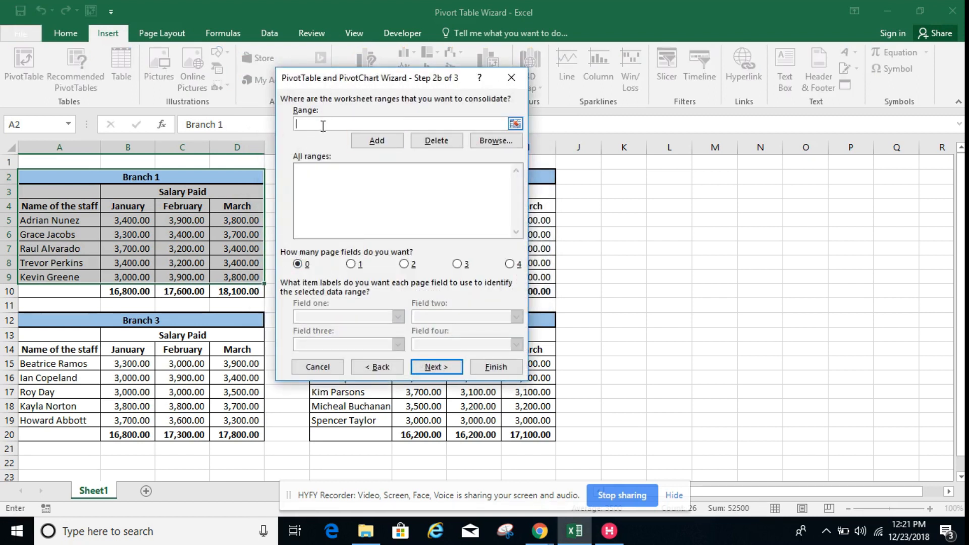
- Add the Branch 1 range Sheet1!$A$4:$D$9, set one page field and label the range "Branch 1" in field one
drag(49, 207, 233, 278)
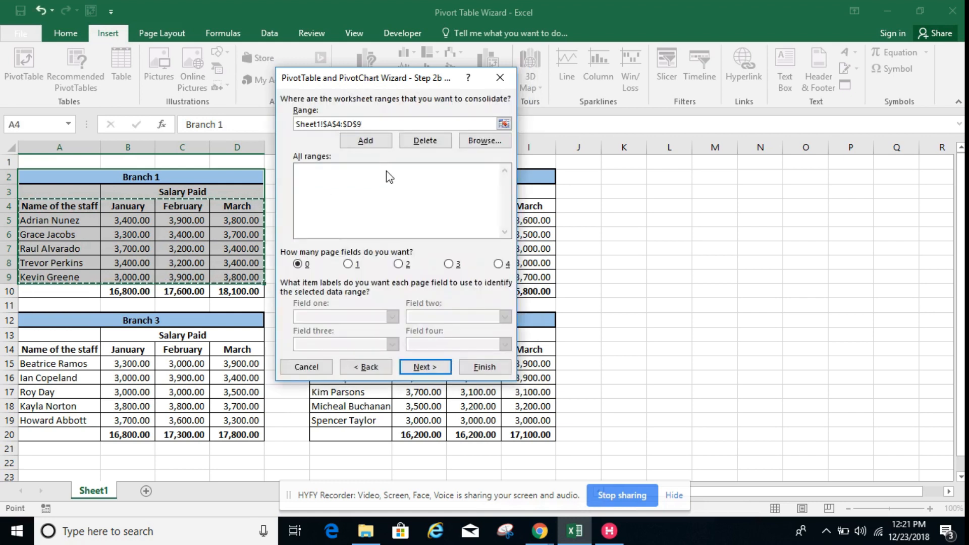
click(365, 142)
click(348, 265)
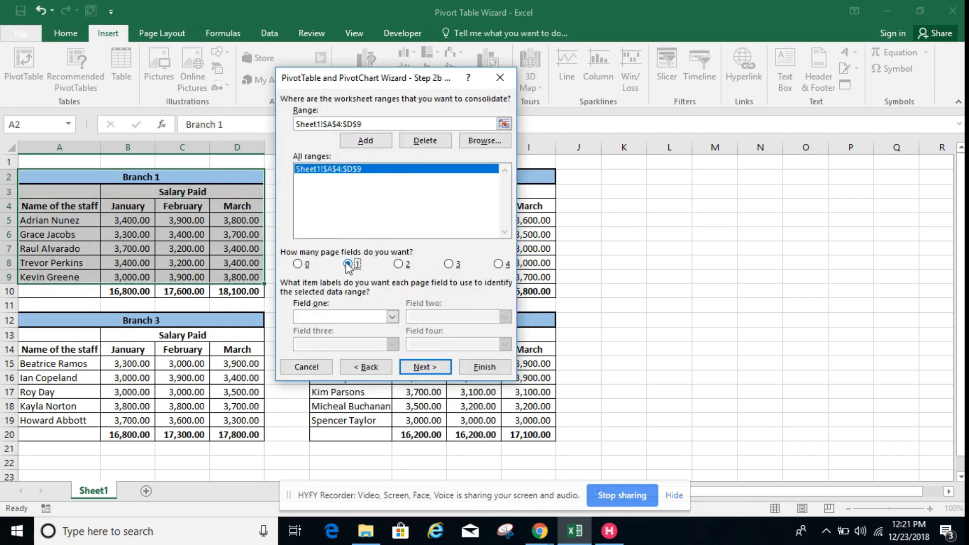
click(332, 317)
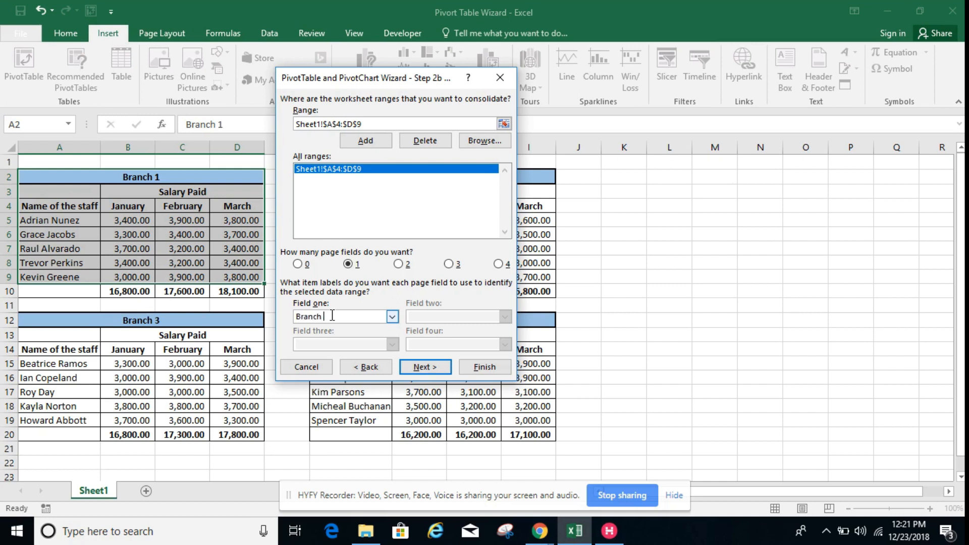
text(Branch 1)
- Add the Branch 2 range Sheet1!$F$4:$I$9 to the consolidation and label it "Branch 2" in field one
click(373, 124)
drag(414, 78, 214, 83)
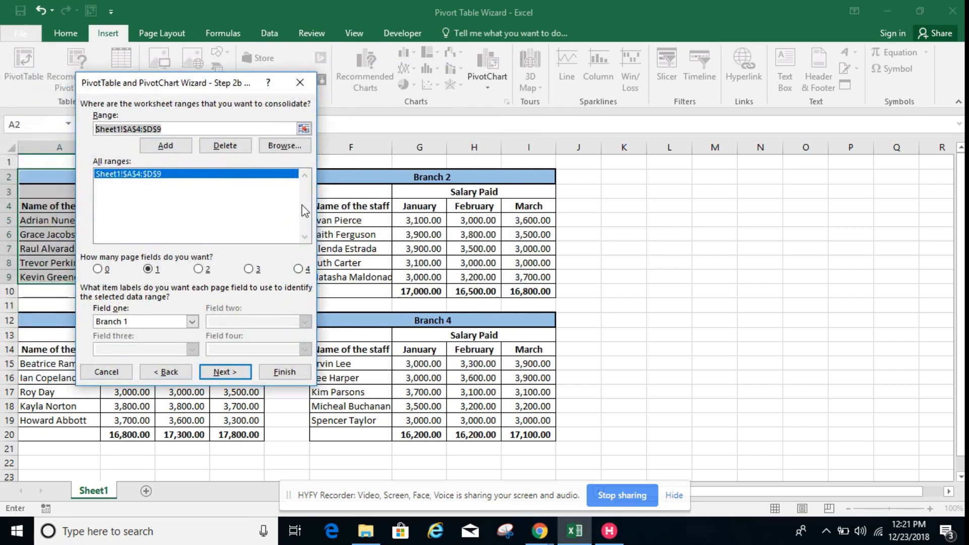
drag(330, 207, 514, 284)
click(165, 146)
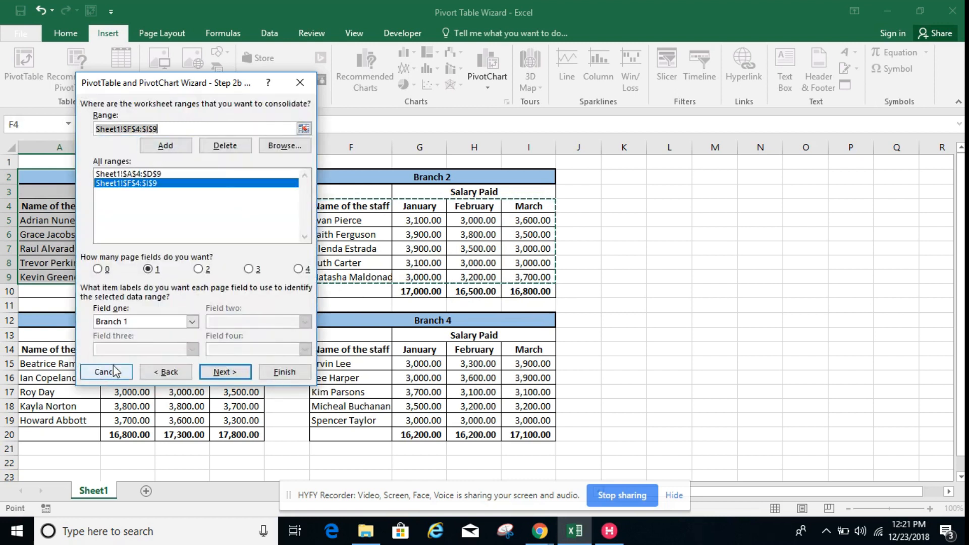
click(145, 323)
text(2)
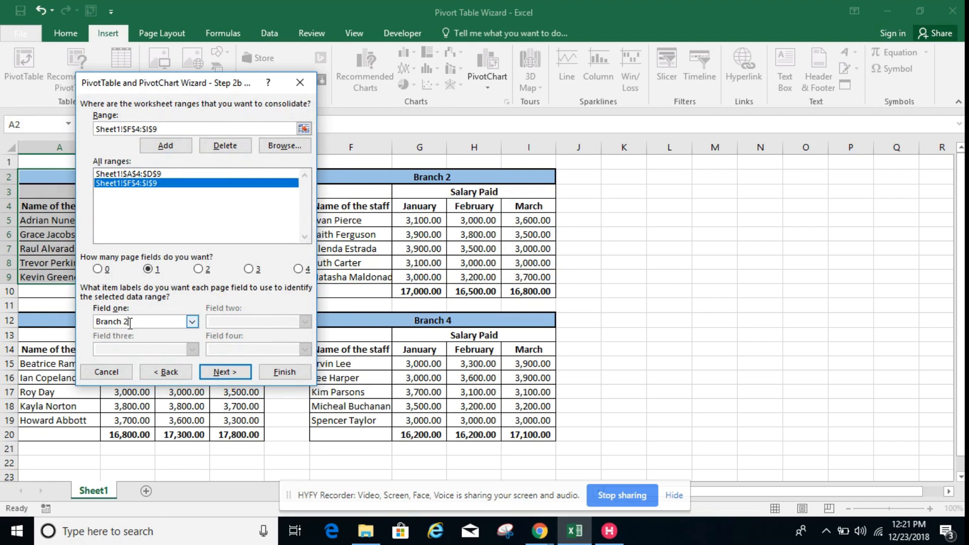
- Add the Branch 3 range Sheet1!$A$14:$D$19 to the consolidation and label it "Branch 3" in field one
click(248, 128)
drag(41, 352, 248, 424)
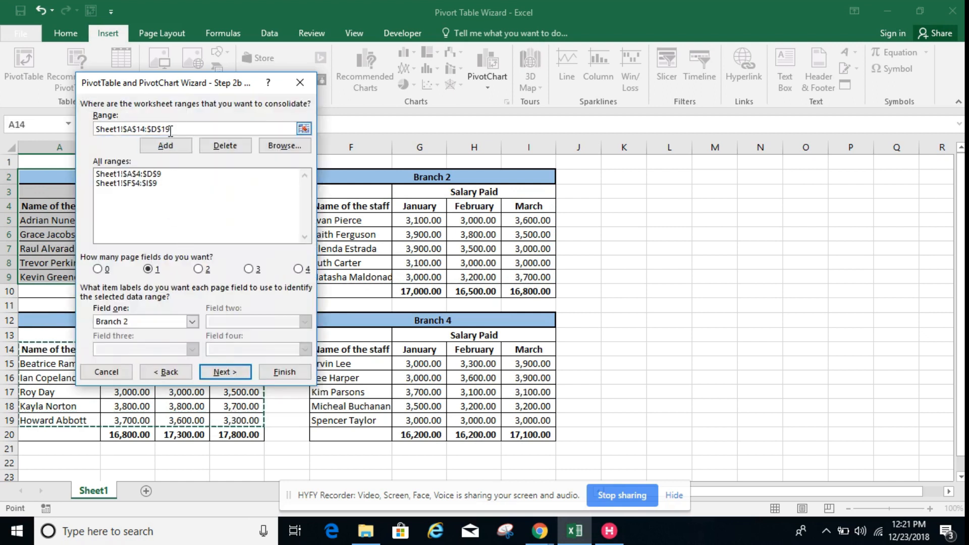
click(165, 146)
click(150, 322)
click(151, 321)
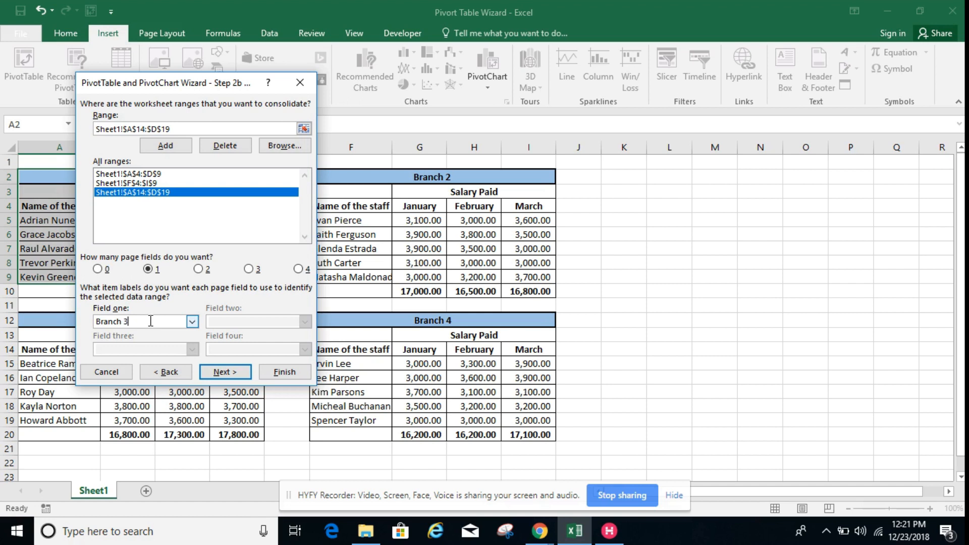
- Add the Branch 4 range Sheet1!$F$14:$I$19 with its branch name as the field one label, and check the labels of the earlier ranges
click(218, 375)
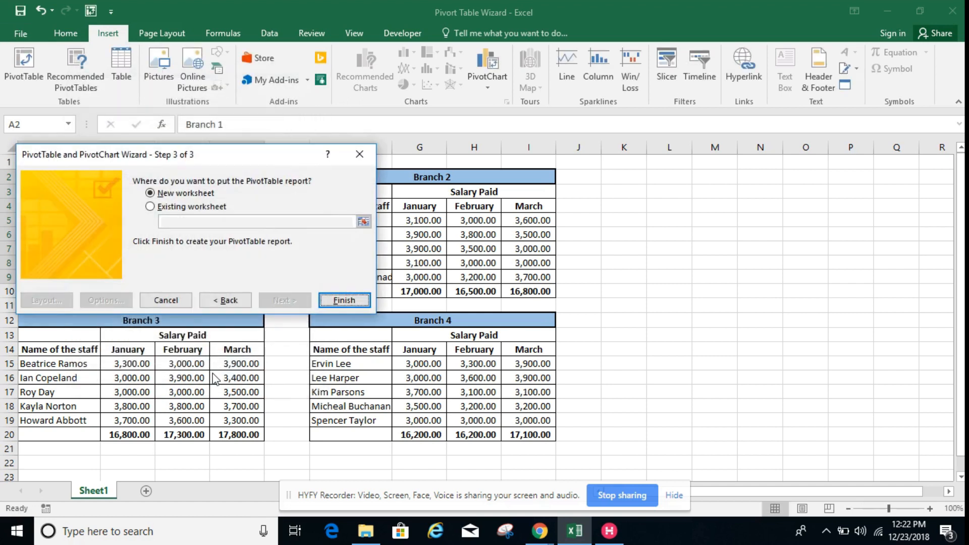
click(226, 302)
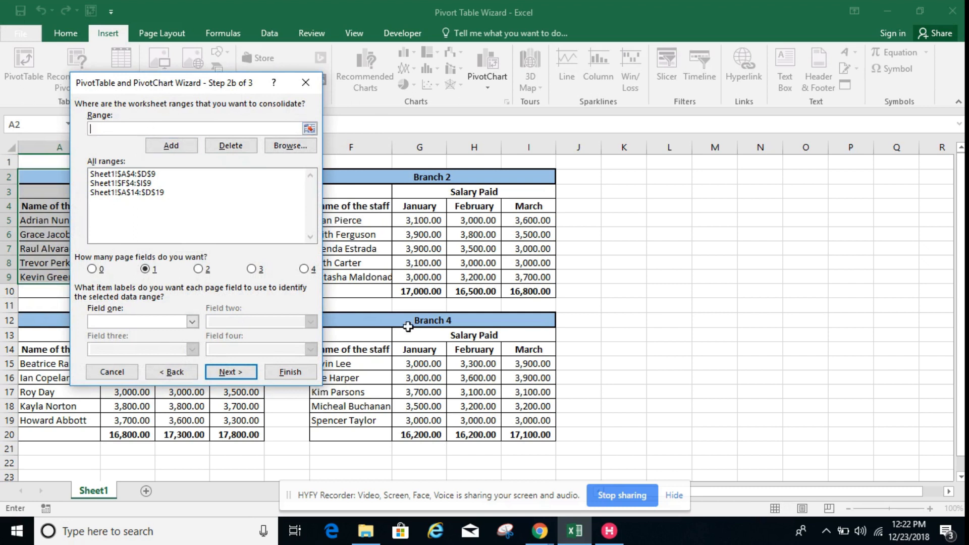
drag(367, 354, 535, 422)
click(180, 145)
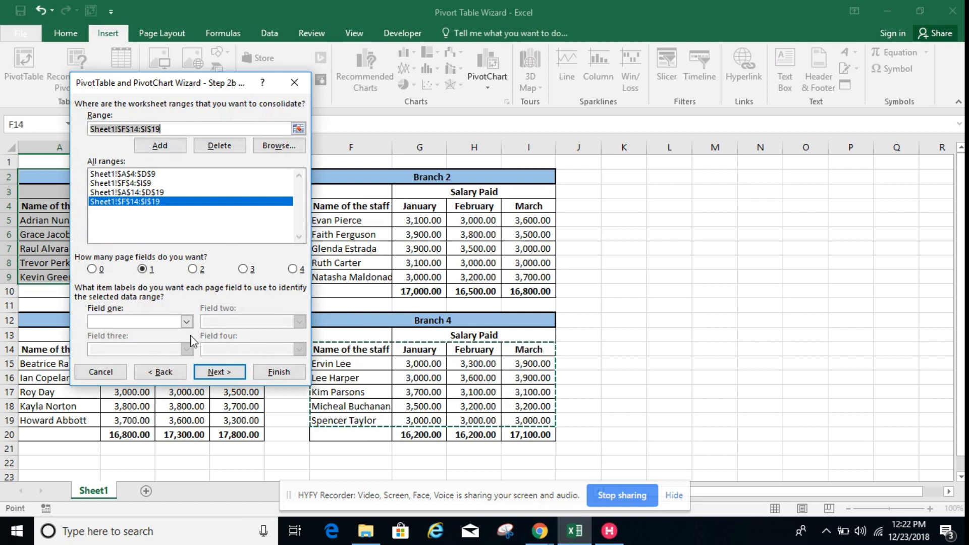
click(148, 322)
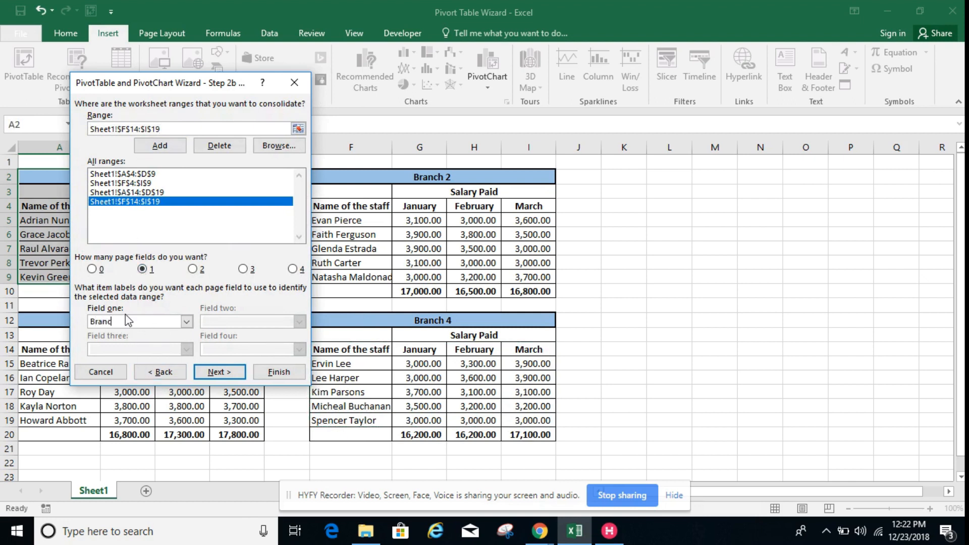
text(Branch 1)
click(143, 174)
click(143, 184)
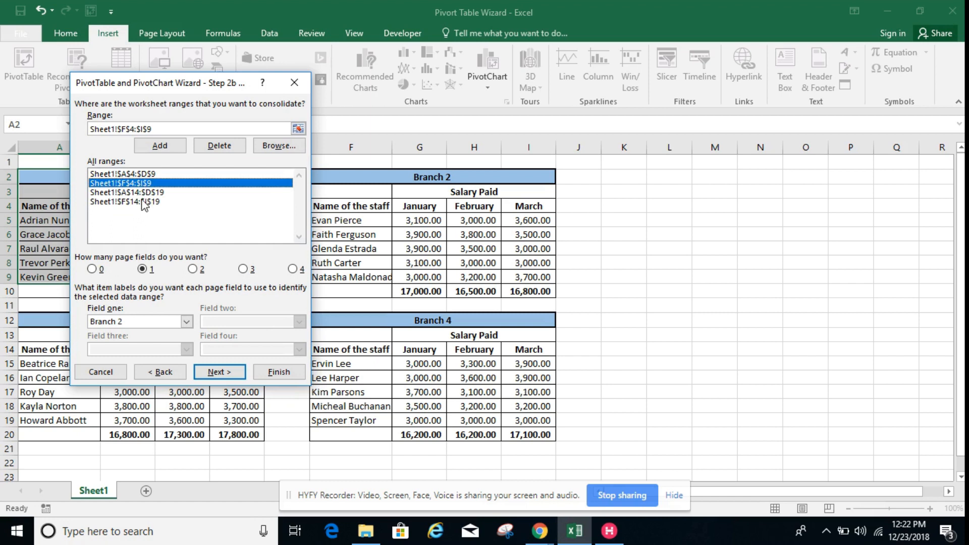
- Finish the wizard with the PivotTable placed on the existing worksheet at Sheet1!$K$2, and hide the field list
click(143, 193)
click(143, 202)
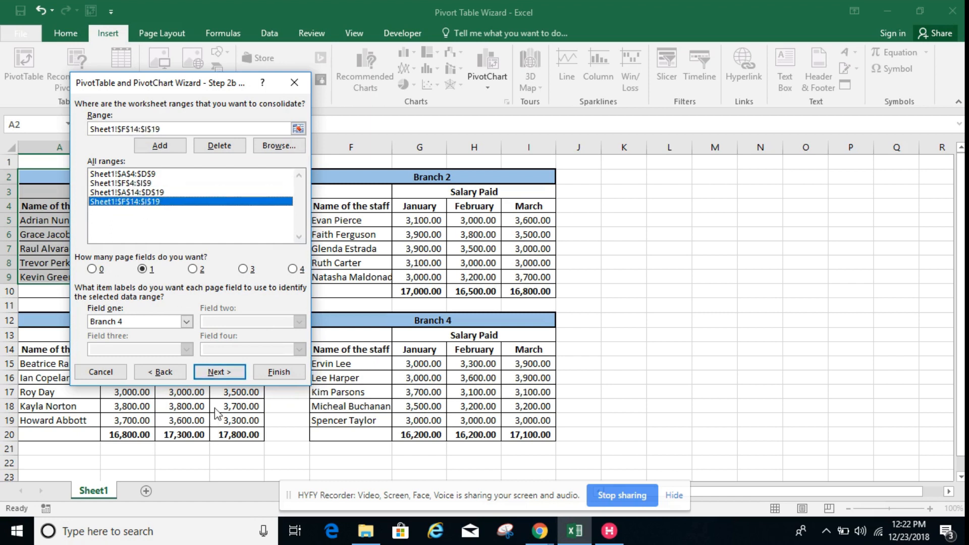
click(217, 372)
click(202, 207)
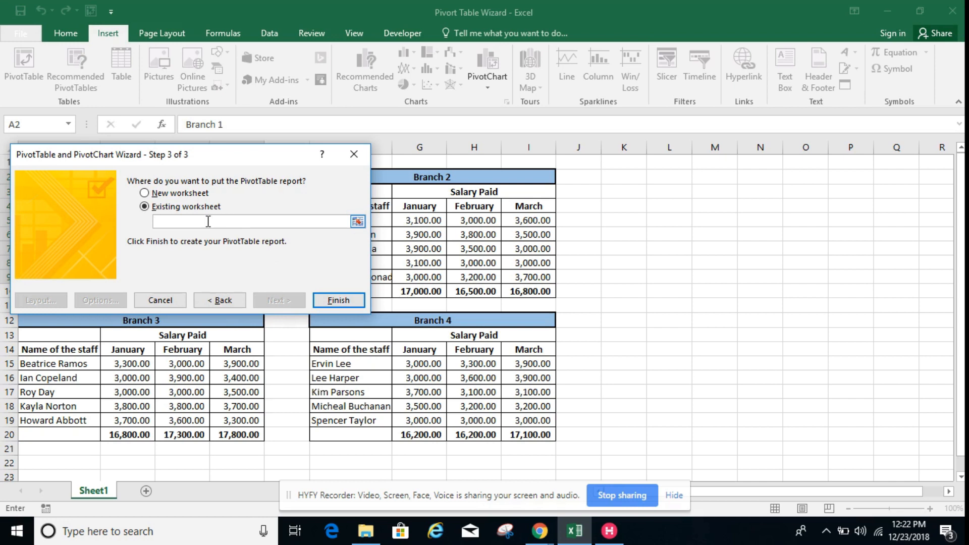
click(630, 178)
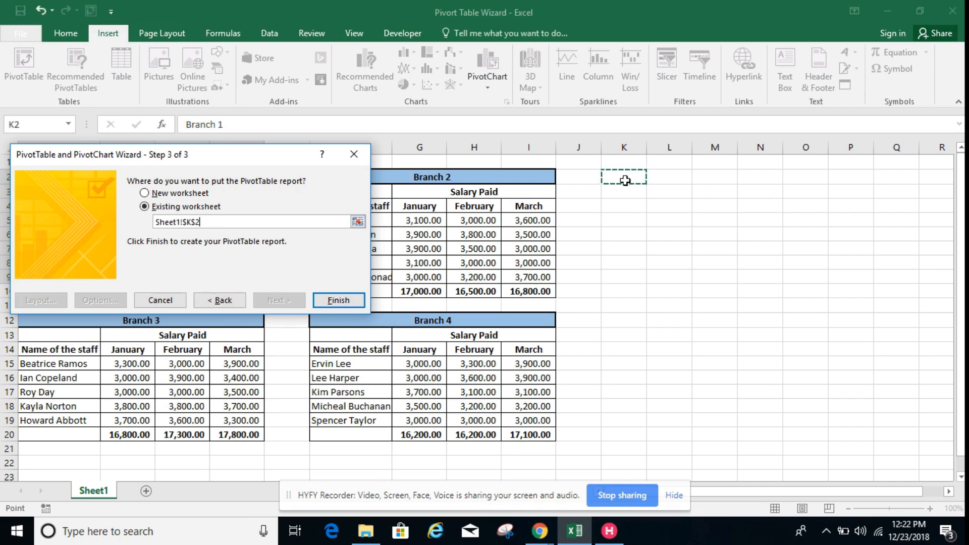
click(338, 300)
drag(702, 492, 739, 490)
click(850, 71)
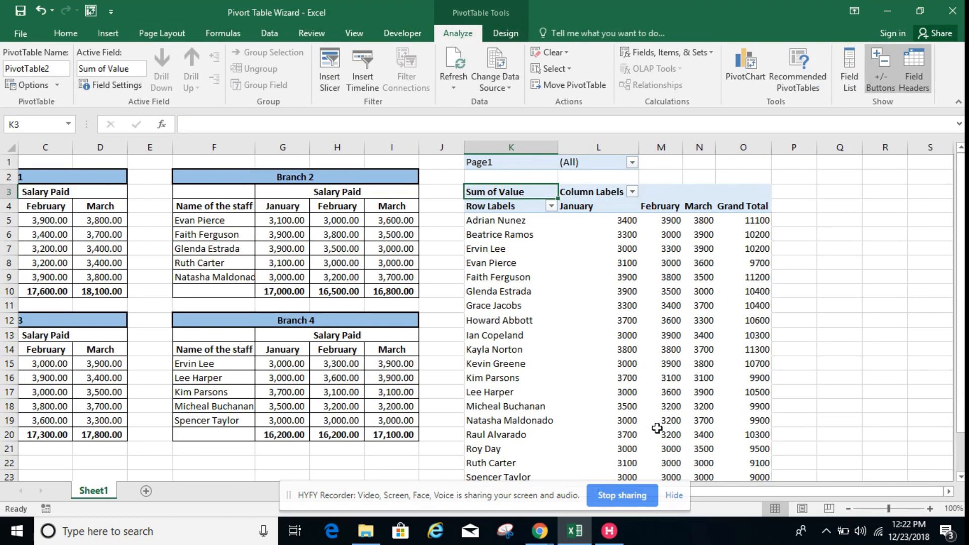
- Look over the consolidated PivotTable and filter its Page1 field to Branch 1
click(492, 186)
scroll(548, 262, down, 2)
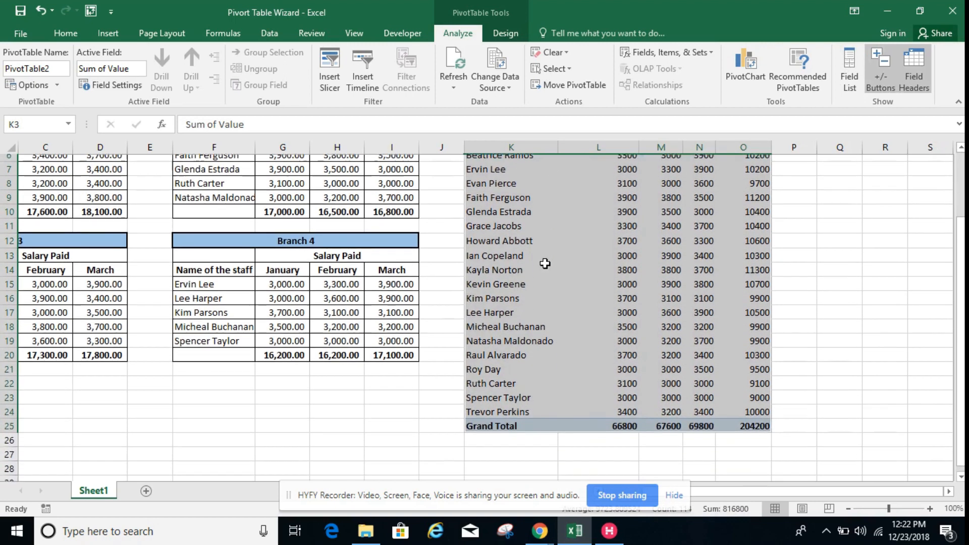
scroll(546, 264, up, 2)
click(631, 159)
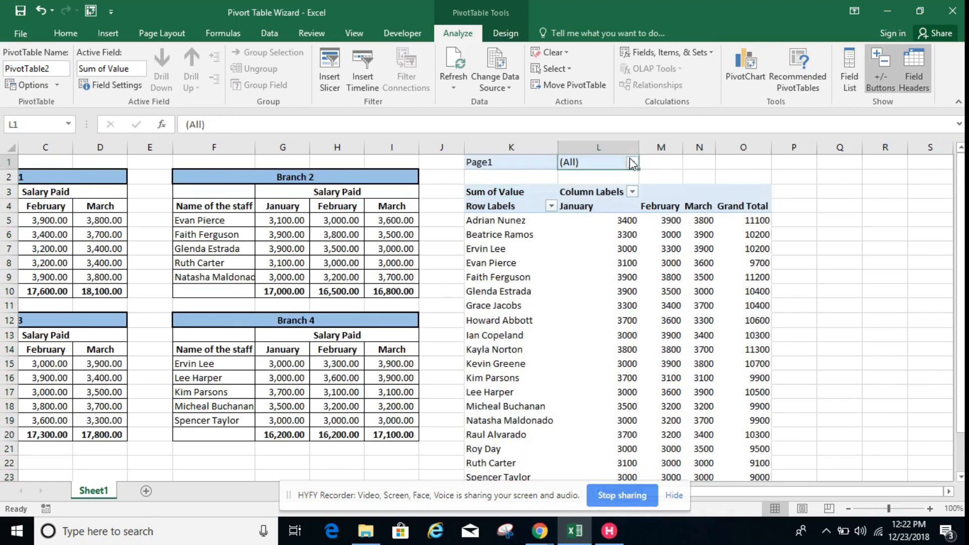
click(632, 162)
click(507, 207)
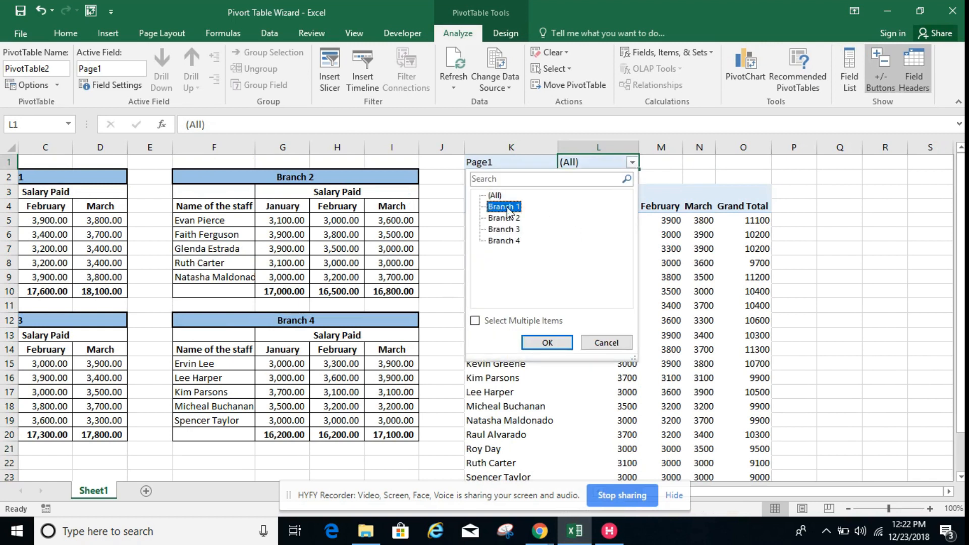
click(547, 342)
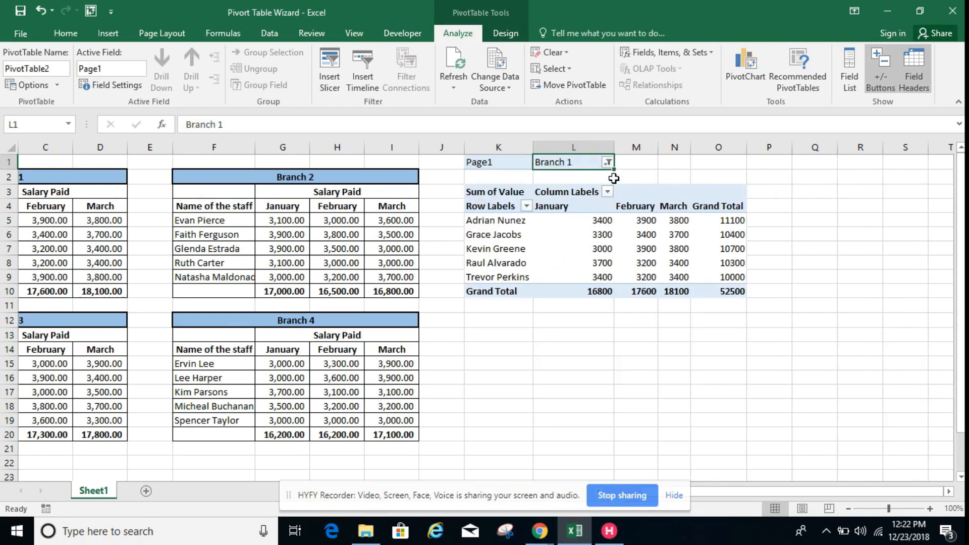
- Allow multiple items in the Page1 filter and show Branch 1 together with Branch 2
click(608, 162)
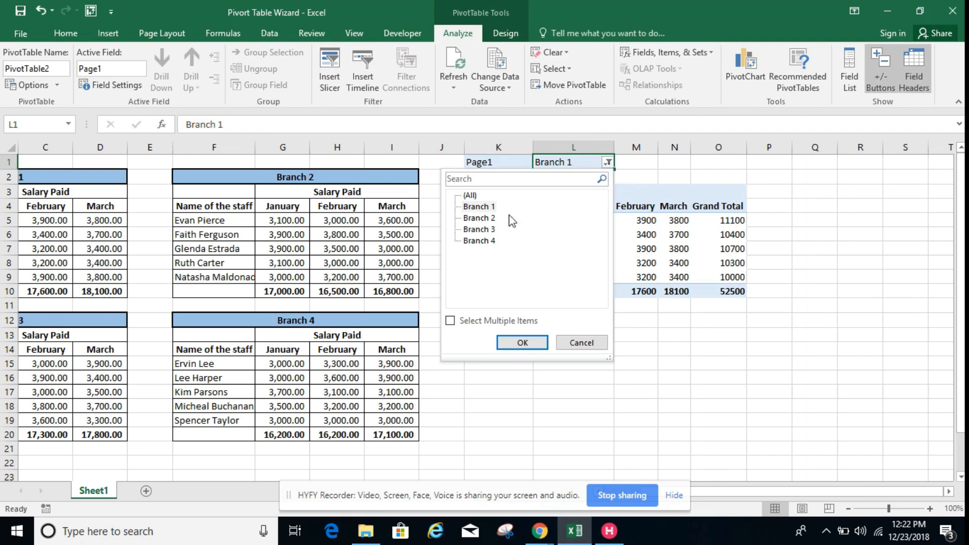
click(477, 208)
click(450, 321)
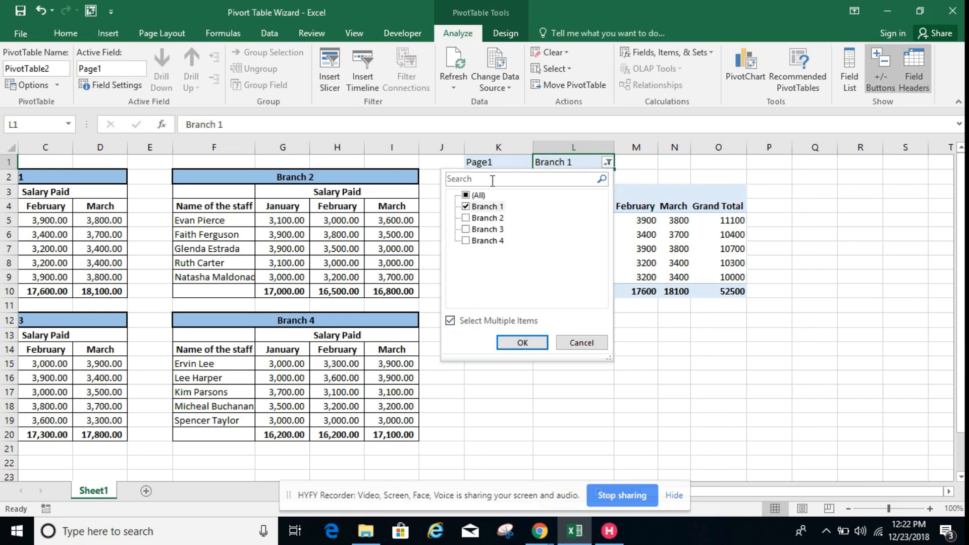
click(467, 219)
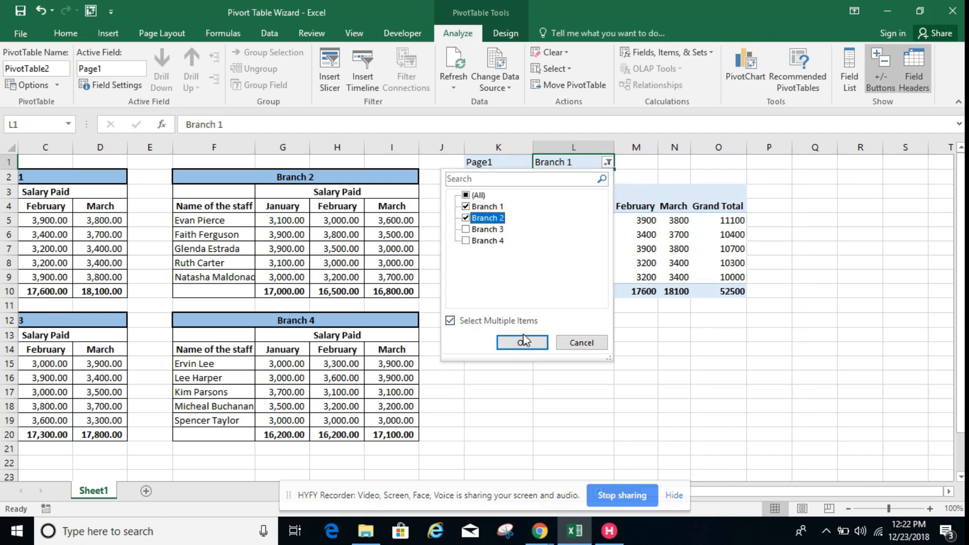
click(467, 219)
click(466, 218)
click(522, 343)
- Compare the filtered PivotTable with the combined March totals of the Branch 1 and Branch 2 source tables
drag(745, 362, 477, 217)
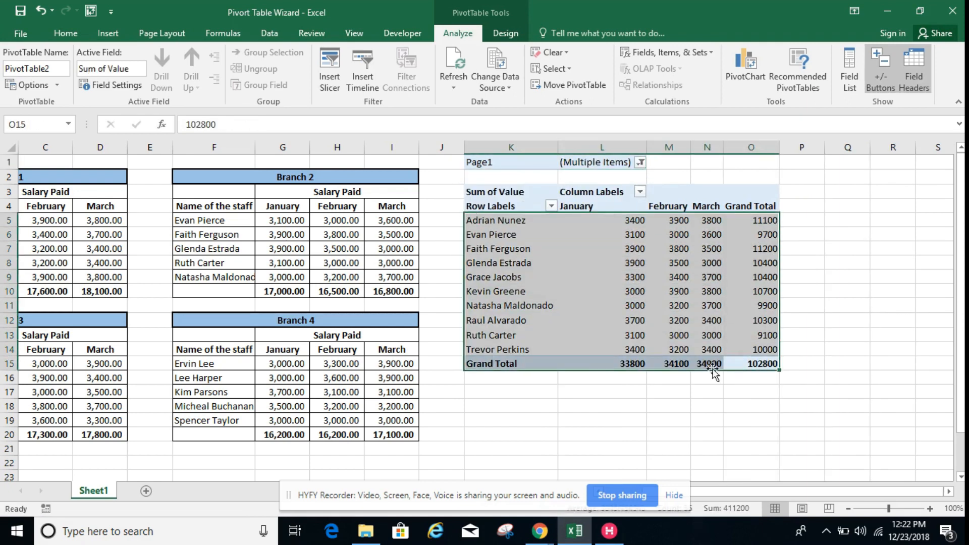
click(747, 364)
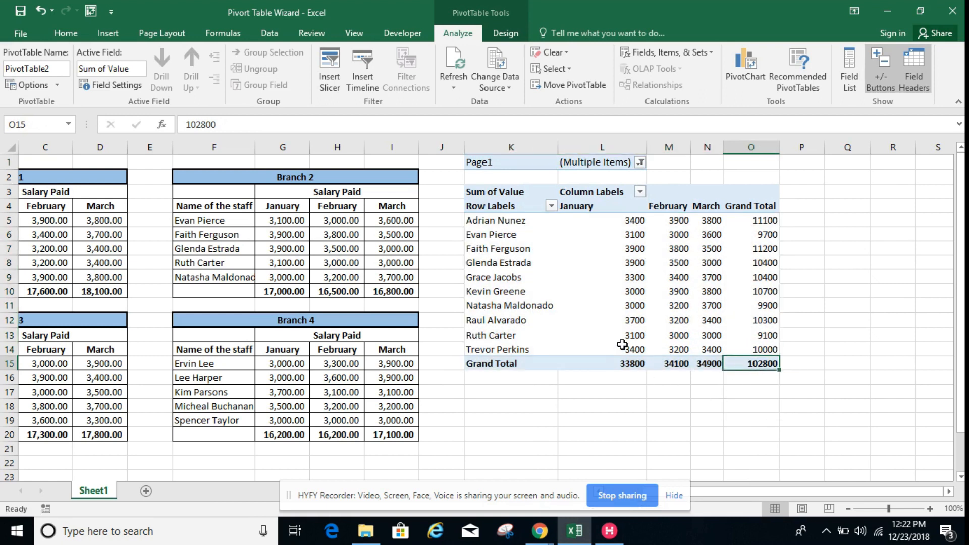
click(396, 293)
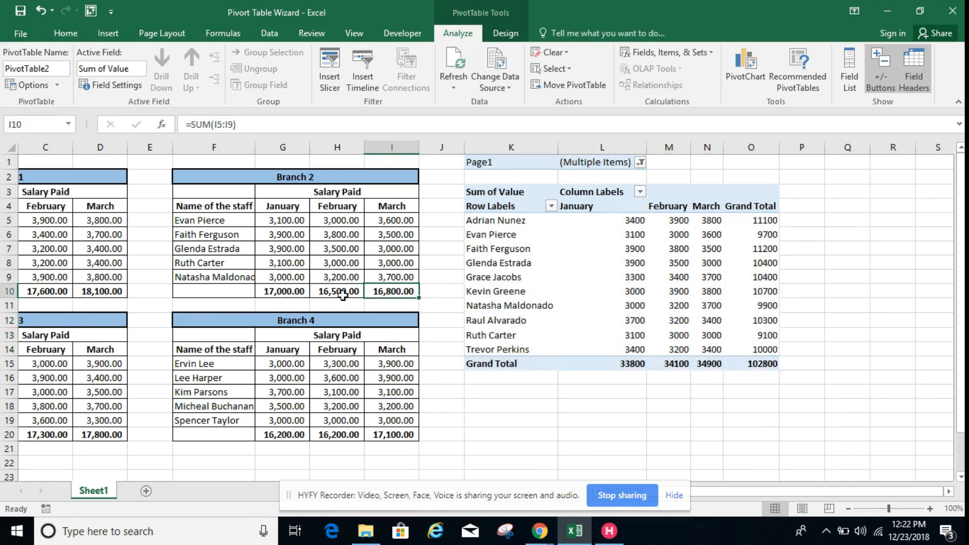
ctrl+click(109, 301)
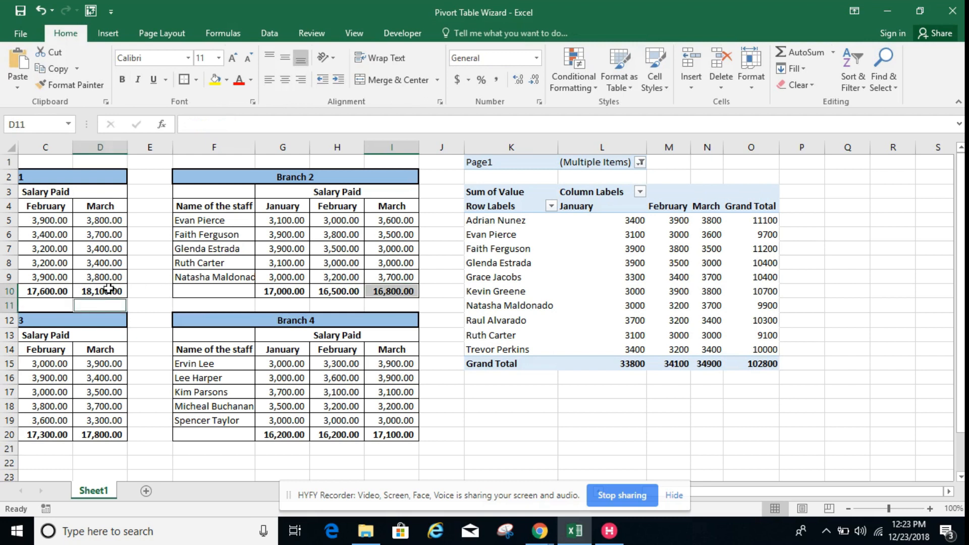
click(103, 292)
ctrl+click(396, 291)
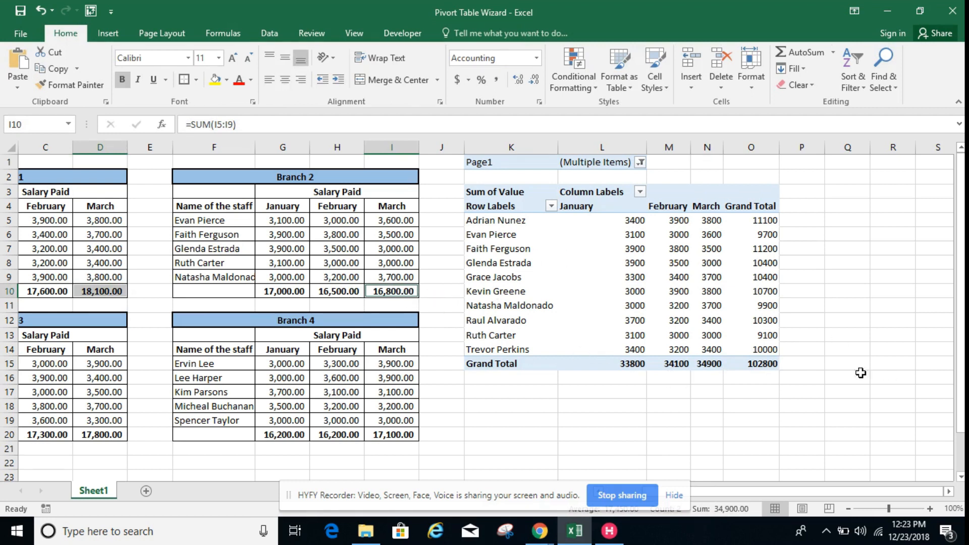
- Check the Page1 filter and compare the summed January to March totals of Branch 1 and Branch 2 with the PivotTable's grand total
click(641, 162)
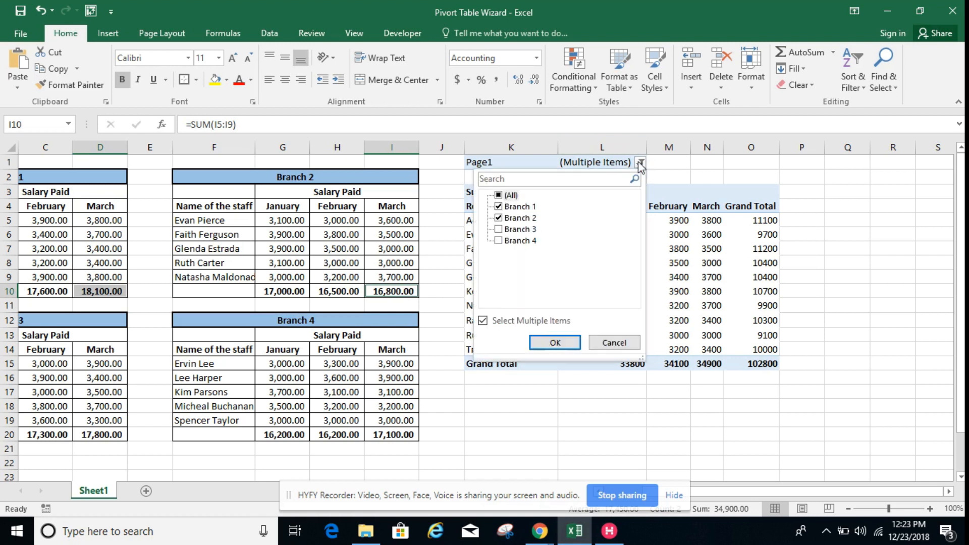
click(708, 270)
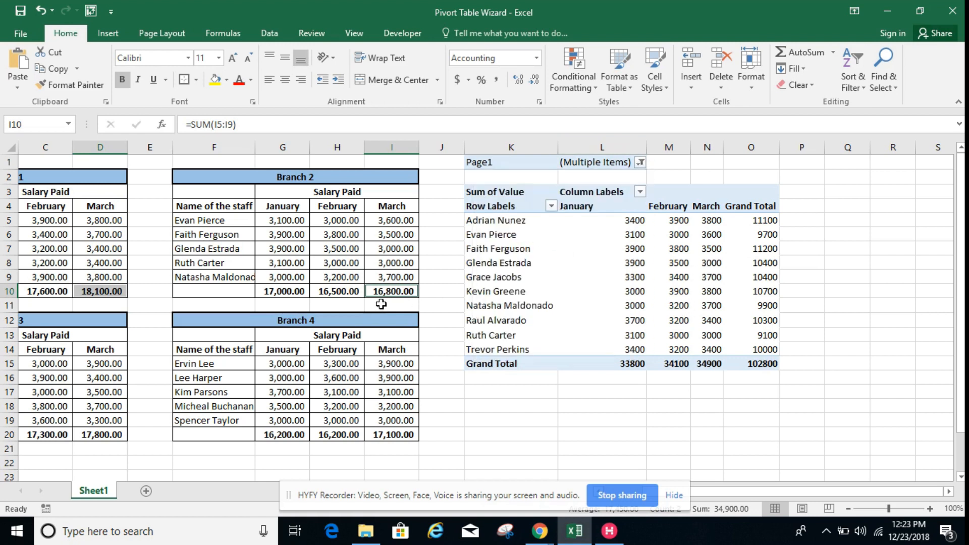
drag(392, 291, 291, 291)
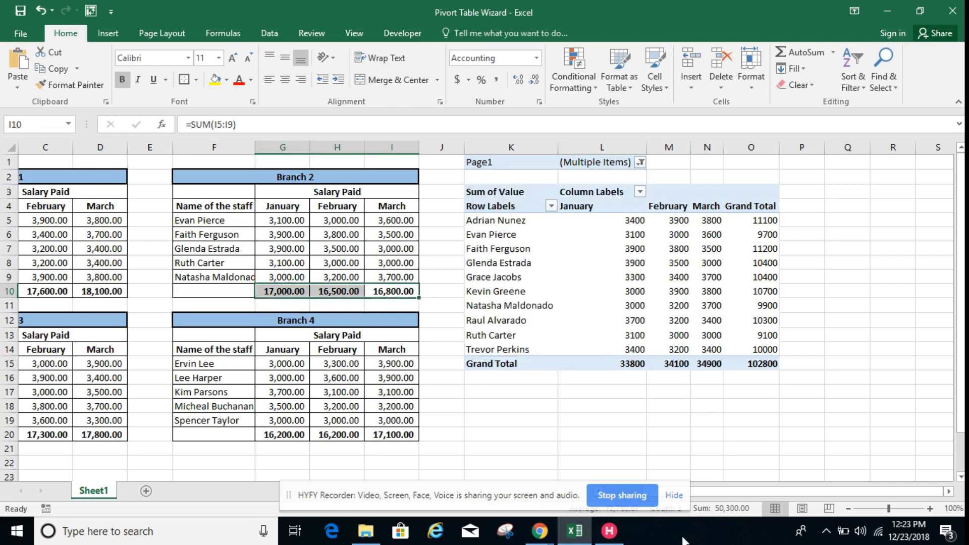
drag(727, 493, 604, 489)
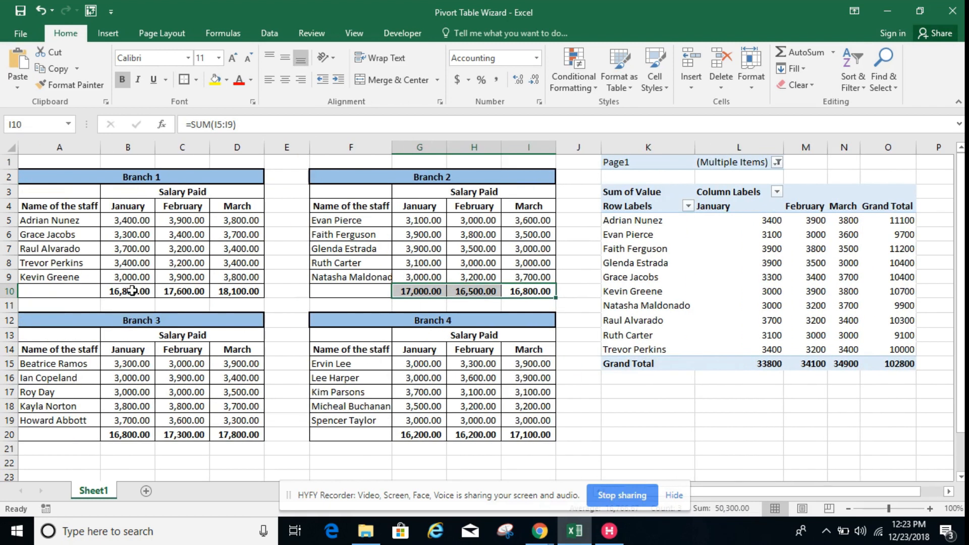
ctrl+drag(132, 291, 231, 290)
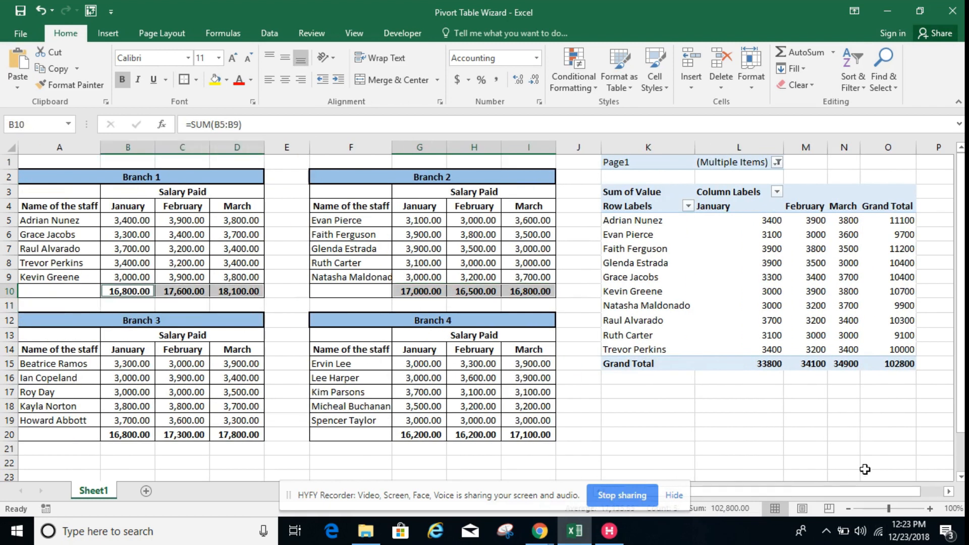
click(928, 365)
click(892, 365)
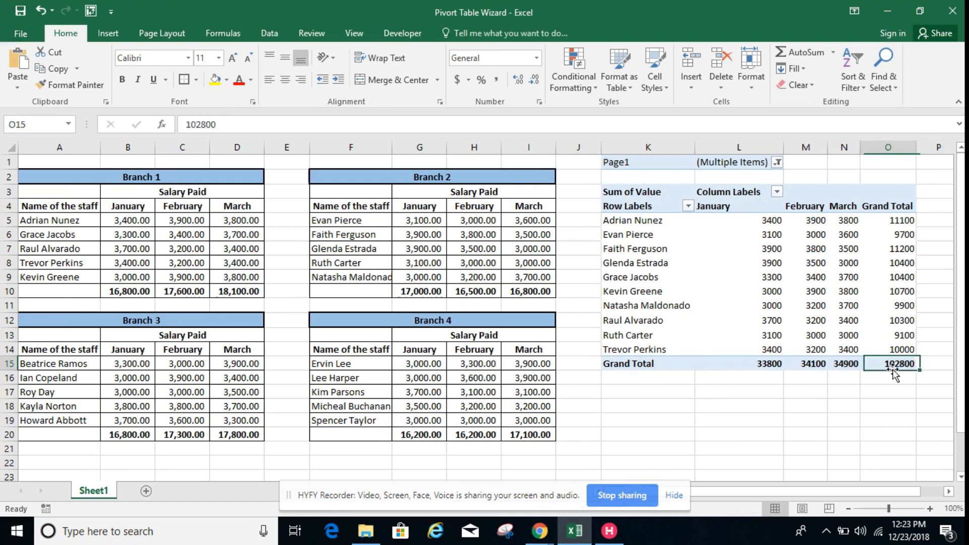
- Reset the PivotTable's Page1 filter to include all four branches
click(768, 163)
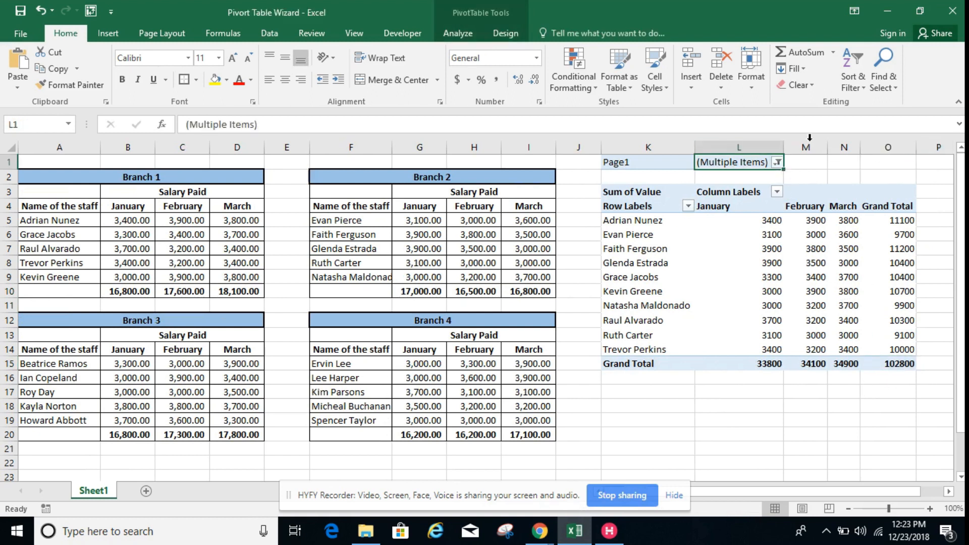
click(778, 162)
click(637, 195)
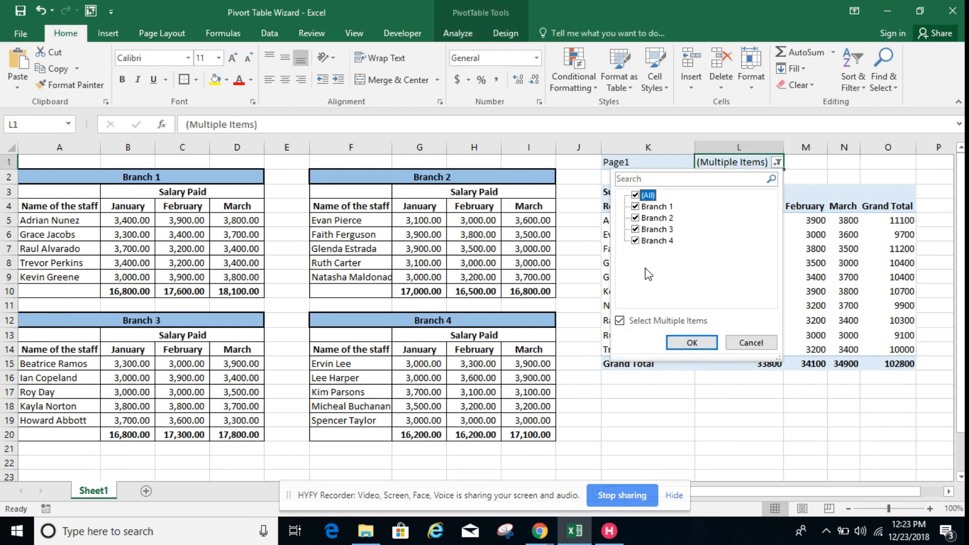
click(679, 345)
- Drill down into the PivotTable's overall grand total in O25 to list its underlying records on a new sheet
scroll(963, 312, right, 1)
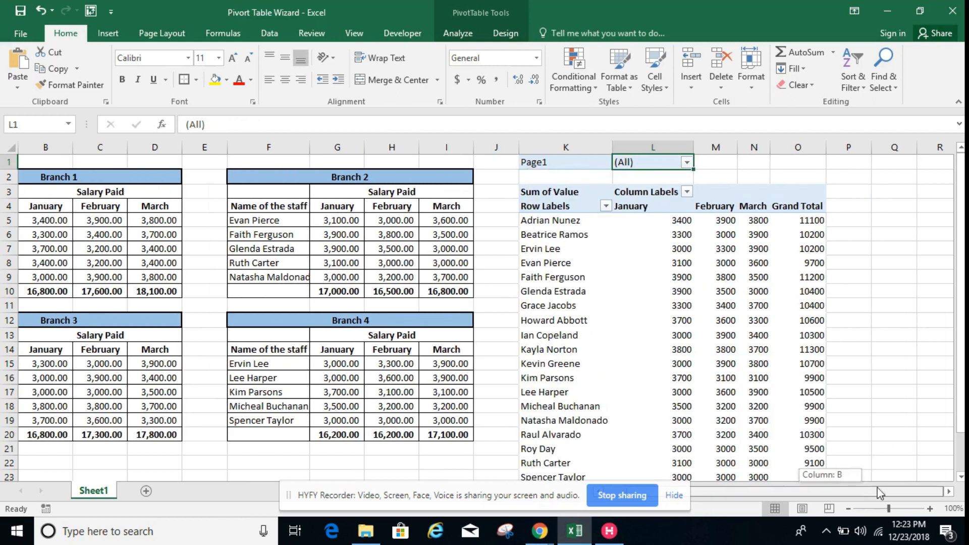
scroll(964, 312, down, 1)
click(808, 461)
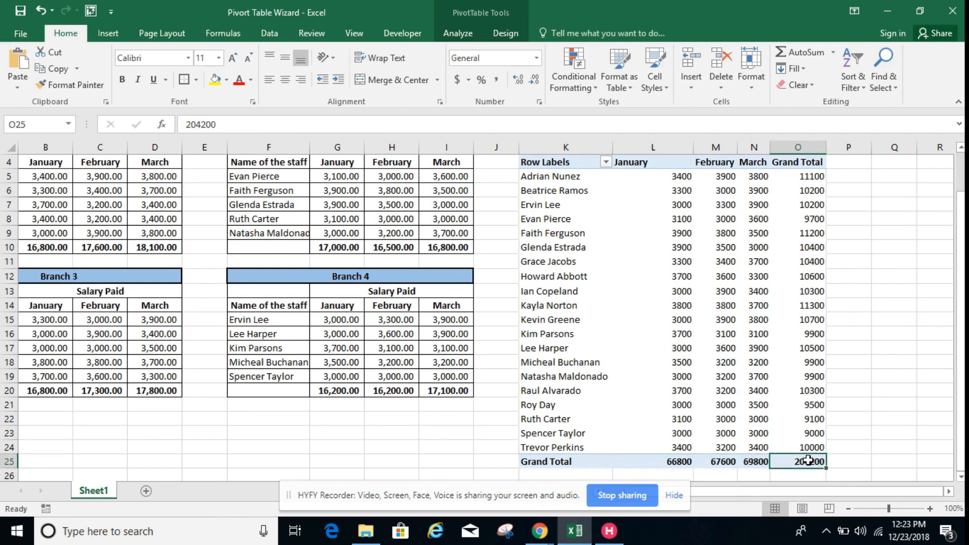
double_click(808, 461)
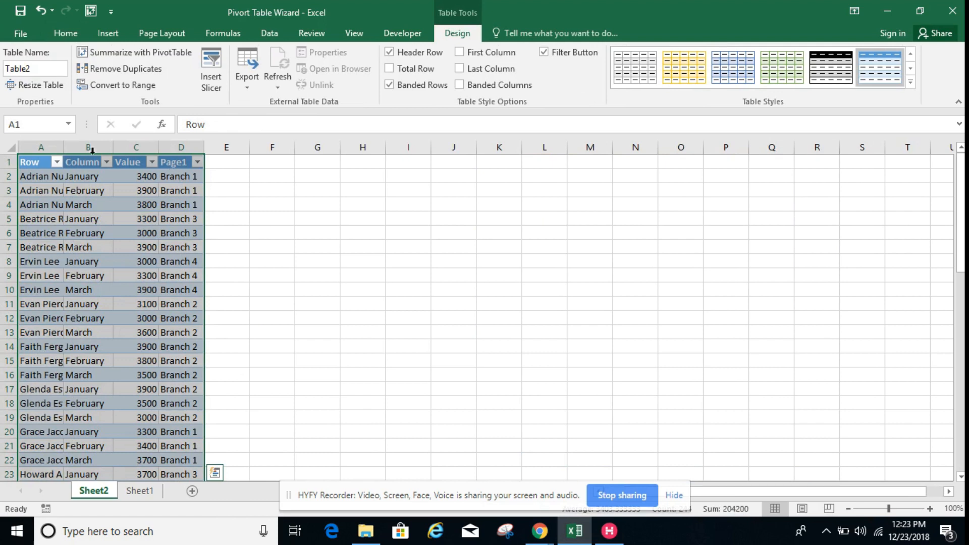
- Widen columns A to D of the detail table on Sheet2 so the full staff names fit
click(176, 147)
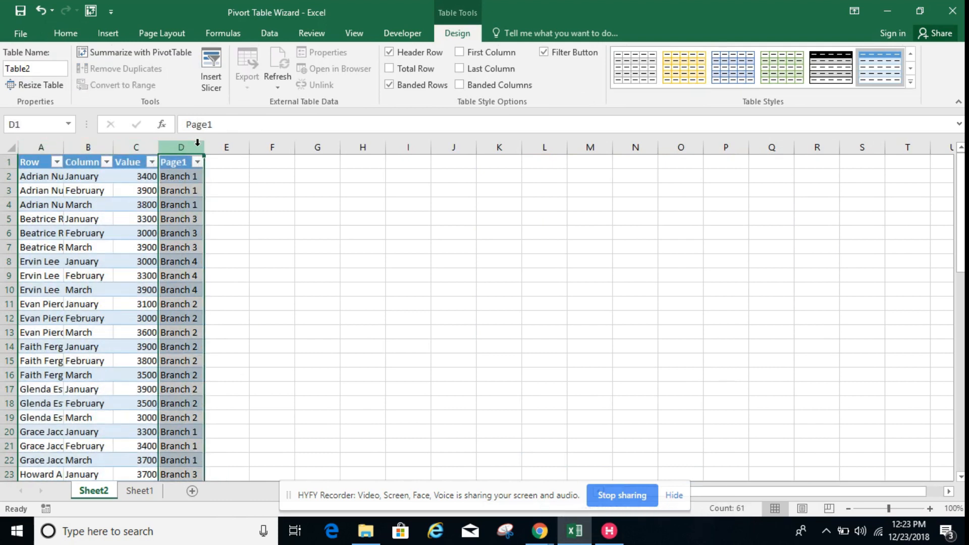
drag(55, 146, 272, 147)
double_click(204, 147)
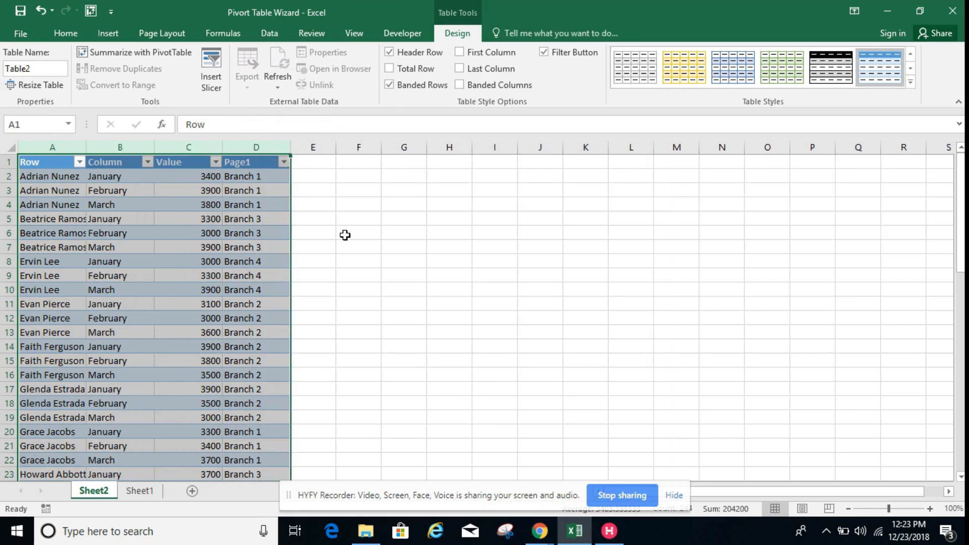
drag(86, 147, 113, 147)
- Review the first staff member's January to March records in rows 2 to 4 and return to the PivotTable on Sheet1
click(60, 173)
drag(168, 174, 74, 204)
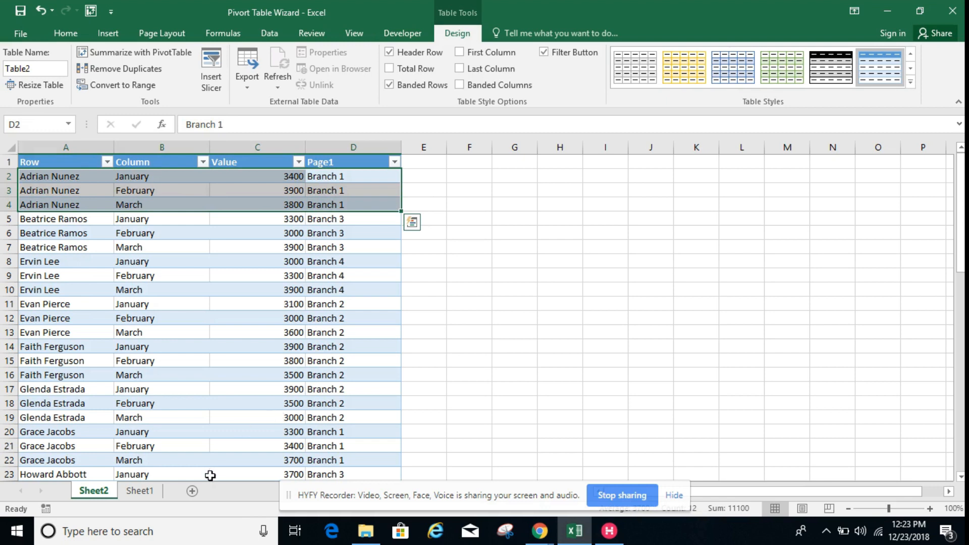
click(140, 491)
scroll(863, 338, up, 1)
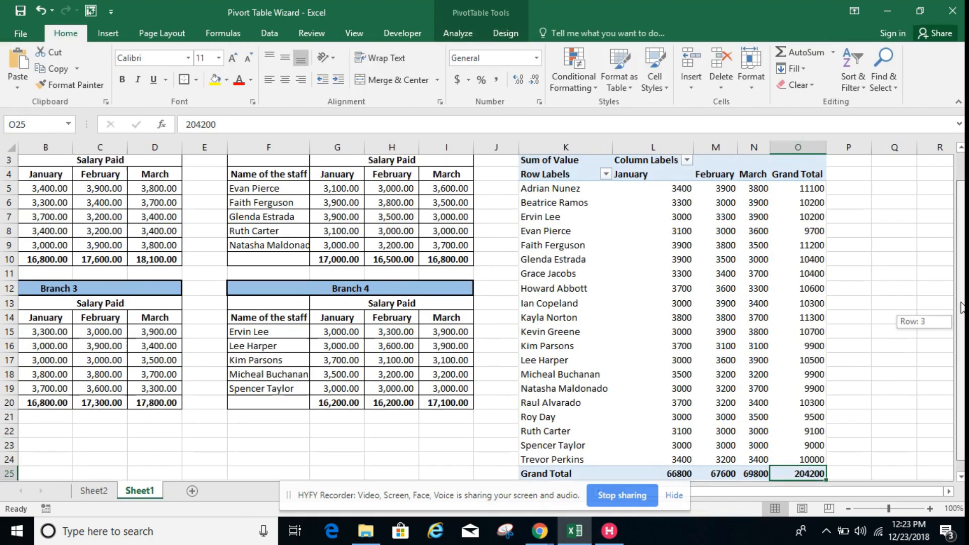